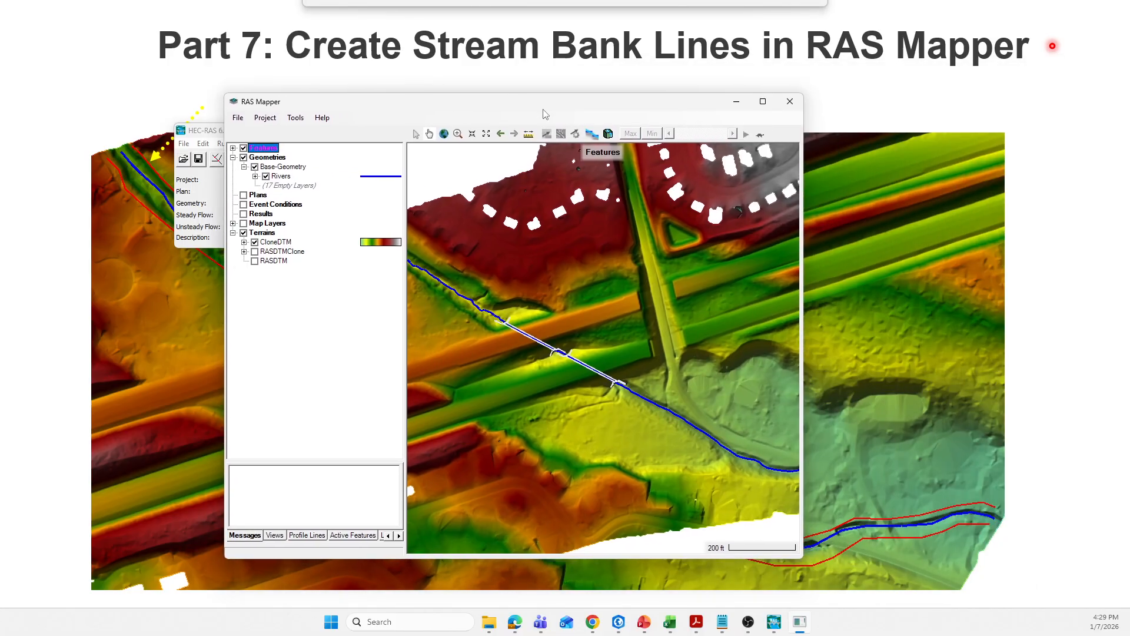
Maximize the RAS Mapper window, collapse the Terrains group, and start editing Base-Geometry
click(764, 103)
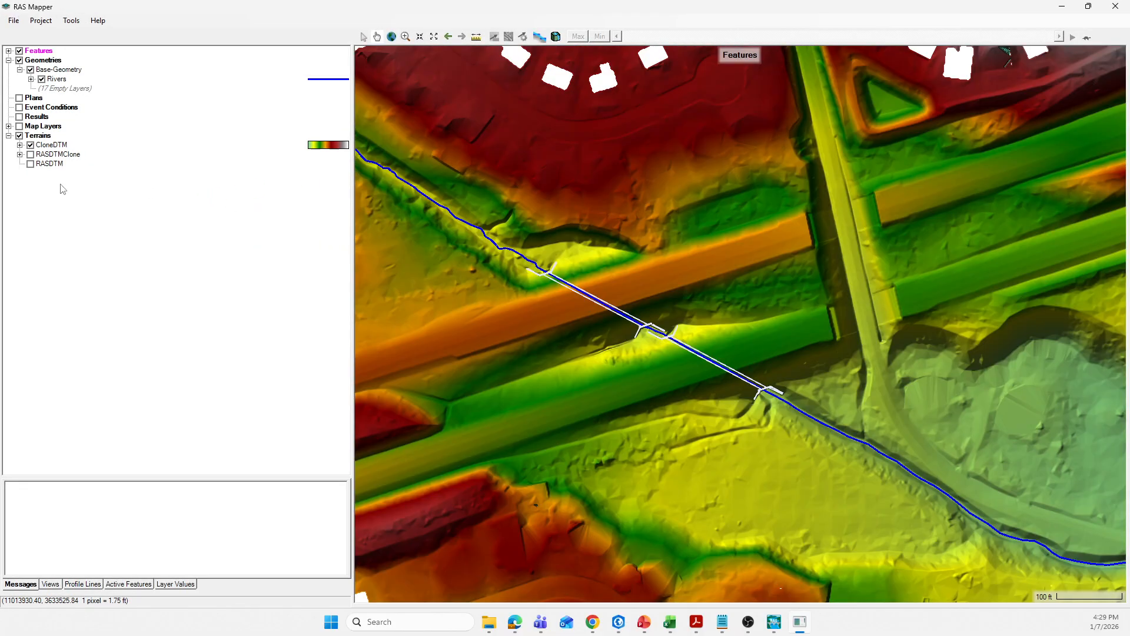
click(9, 136)
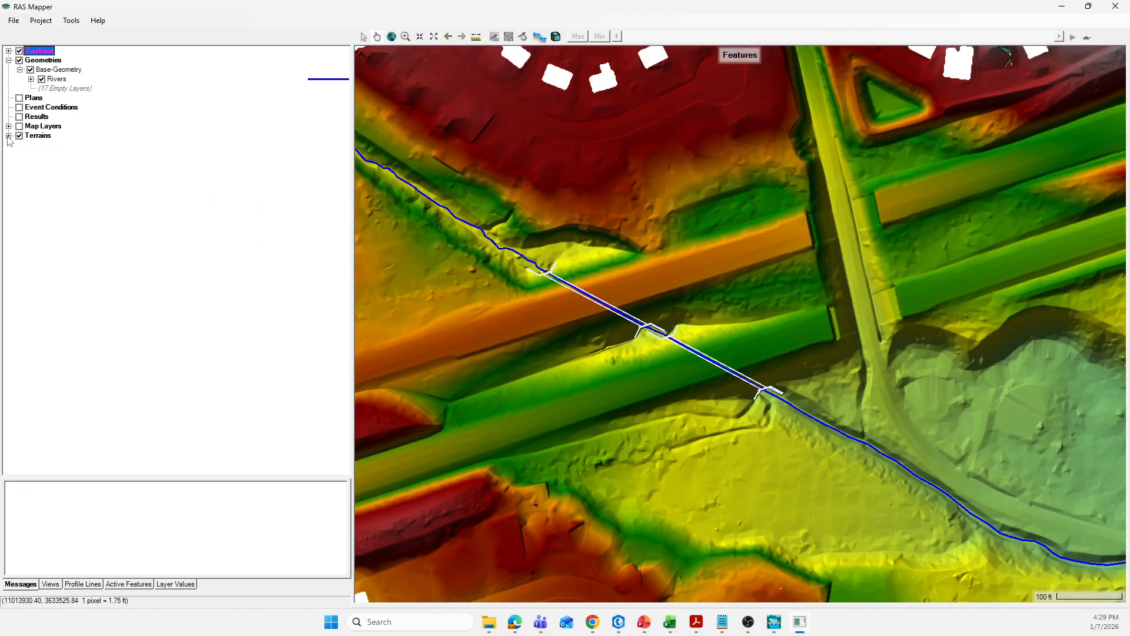
click(49, 71)
right_click(50, 71)
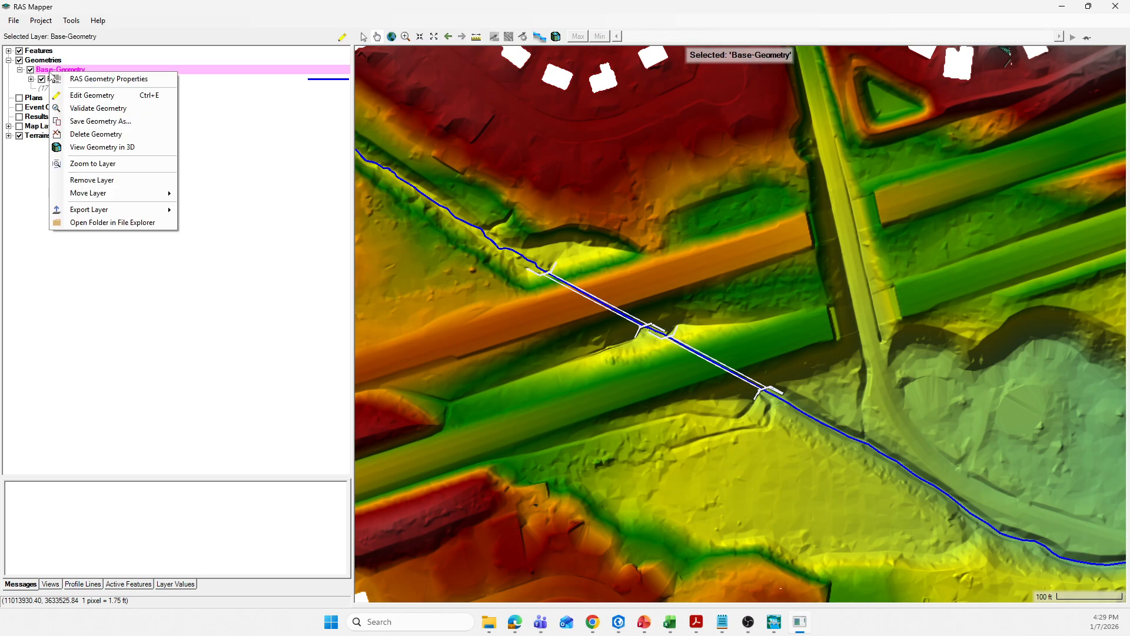
click(76, 96)
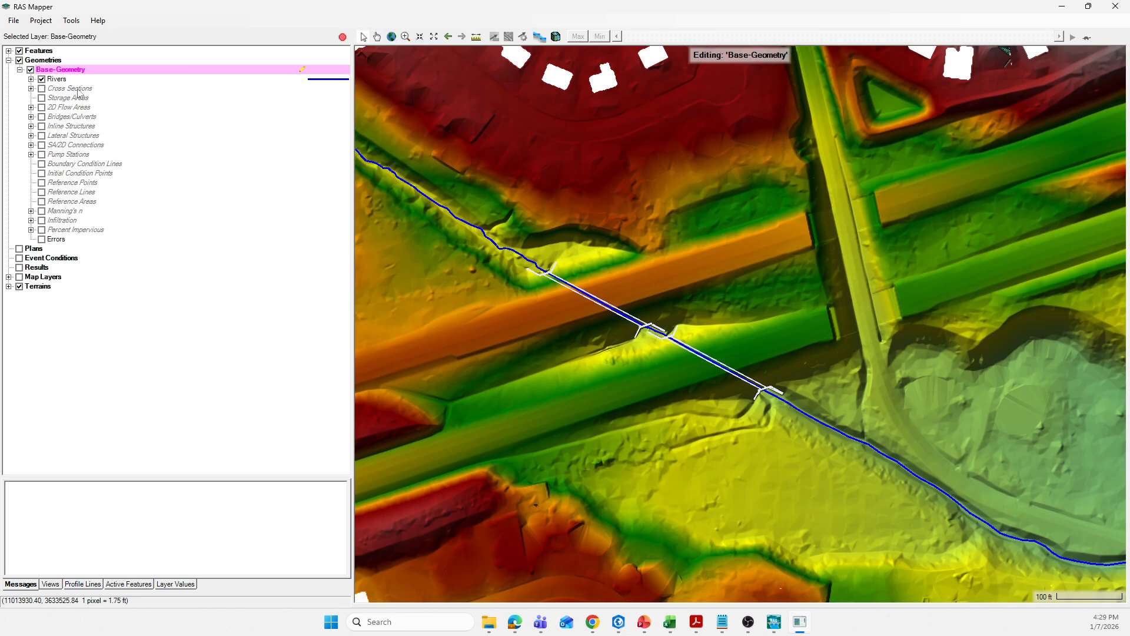
Expand the Rivers group and turn on and select its Bank Lines layer for editing
click(30, 79)
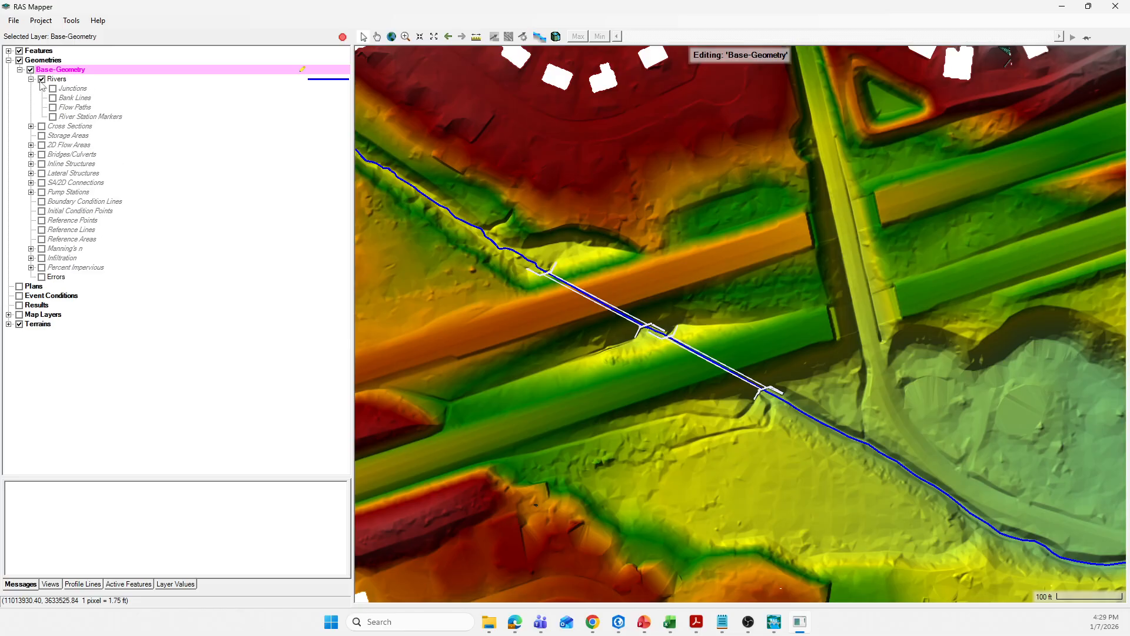
click(54, 98)
click(70, 99)
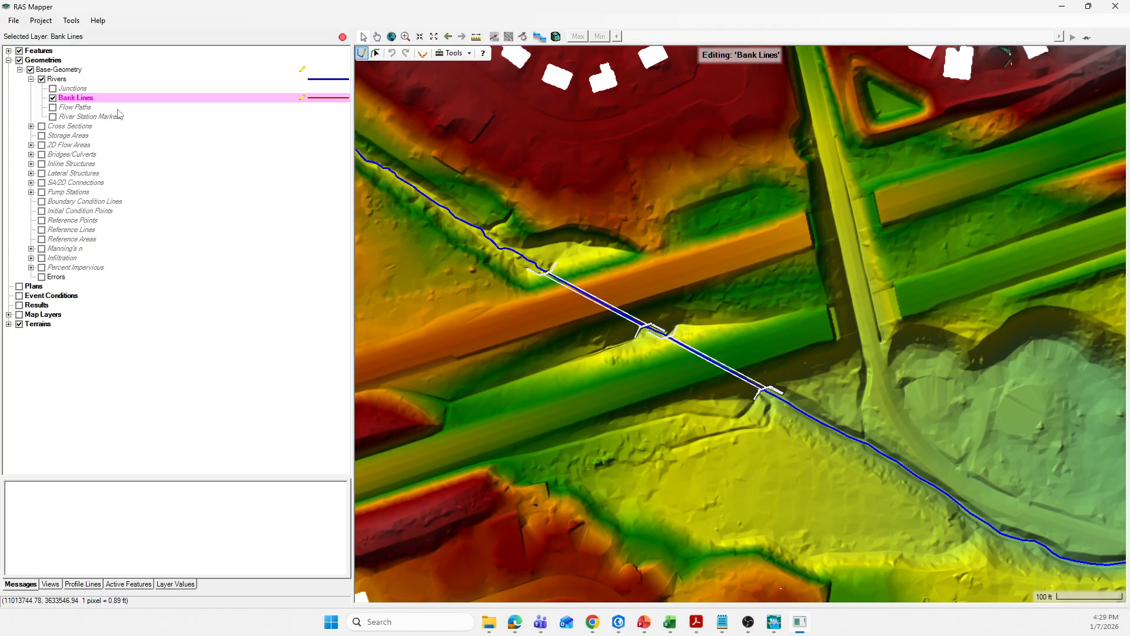
Start the first bank line at the river's upstream end, placing vertices along the top of the northern bank
scroll(495, 239, down, 1)
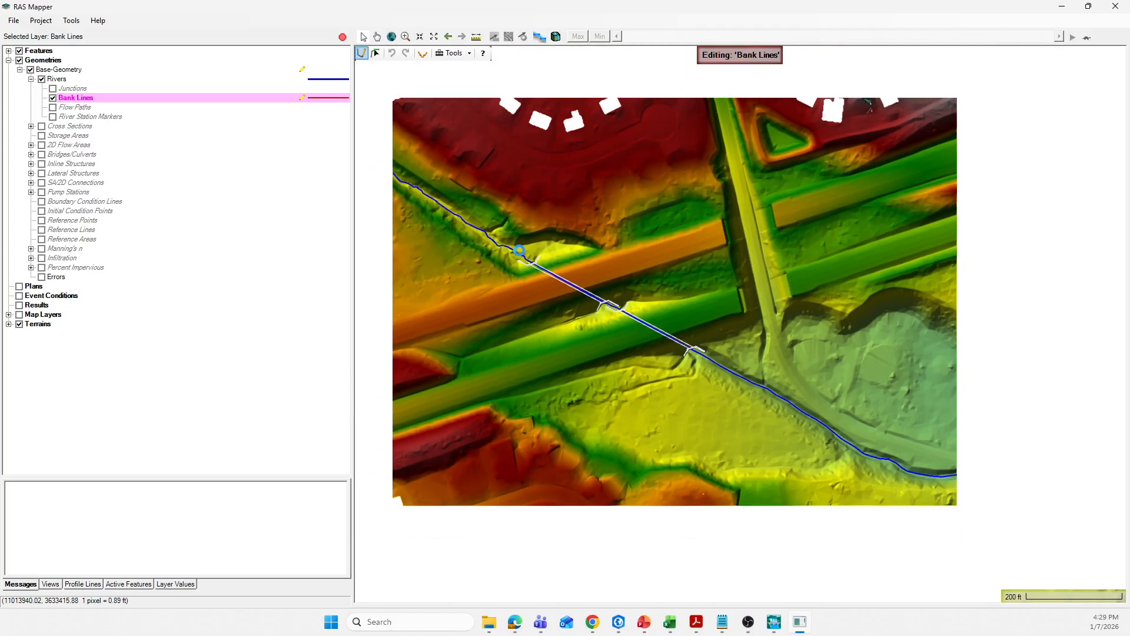
scroll(618, 253, down, 1)
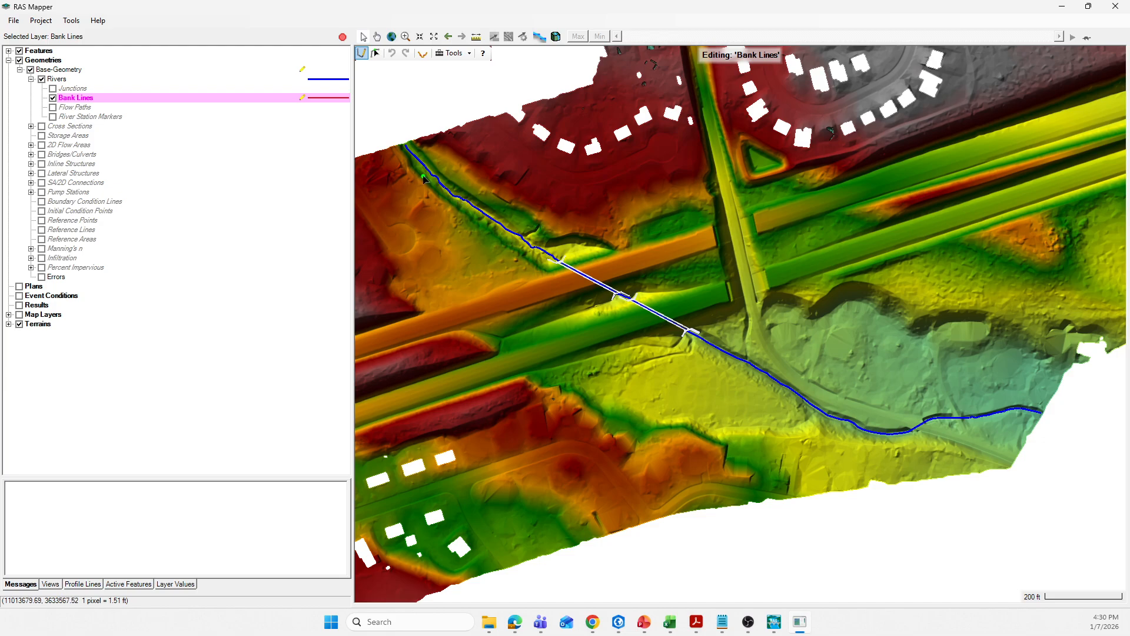
scroll(412, 173, up, 1)
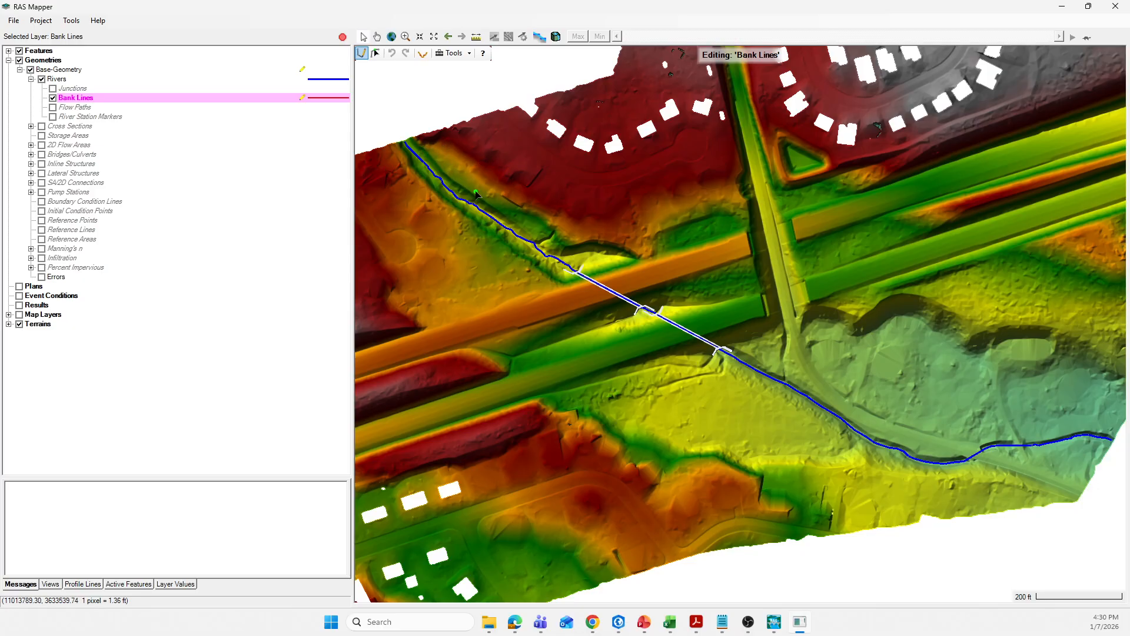
scroll(422, 185, up, 1)
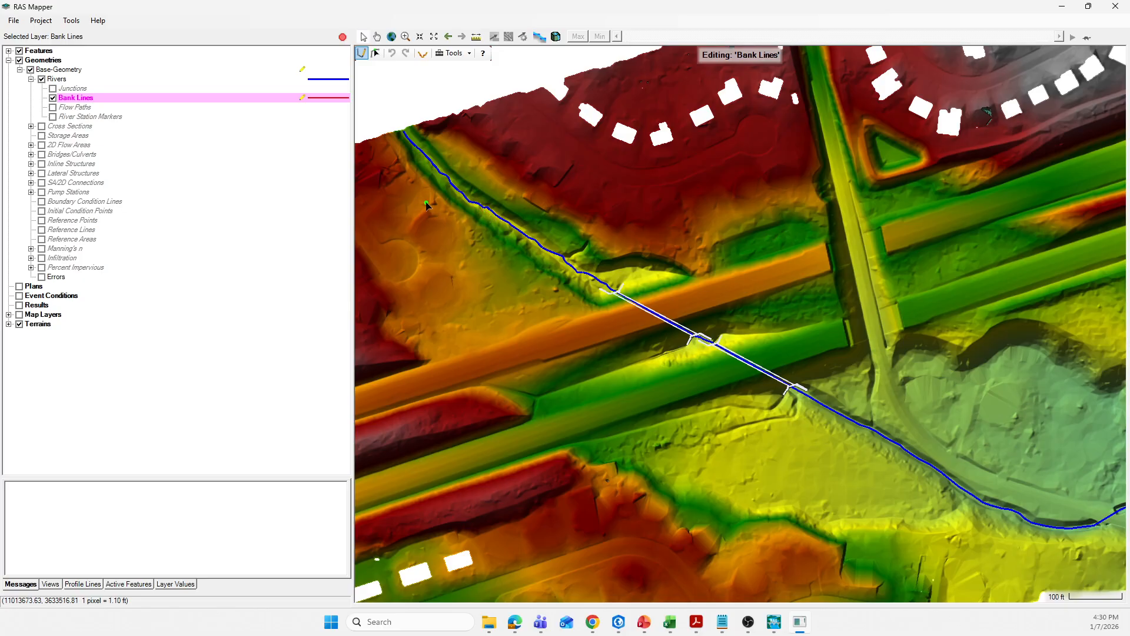
scroll(426, 205, up, 1)
scroll(430, 200, up, 1)
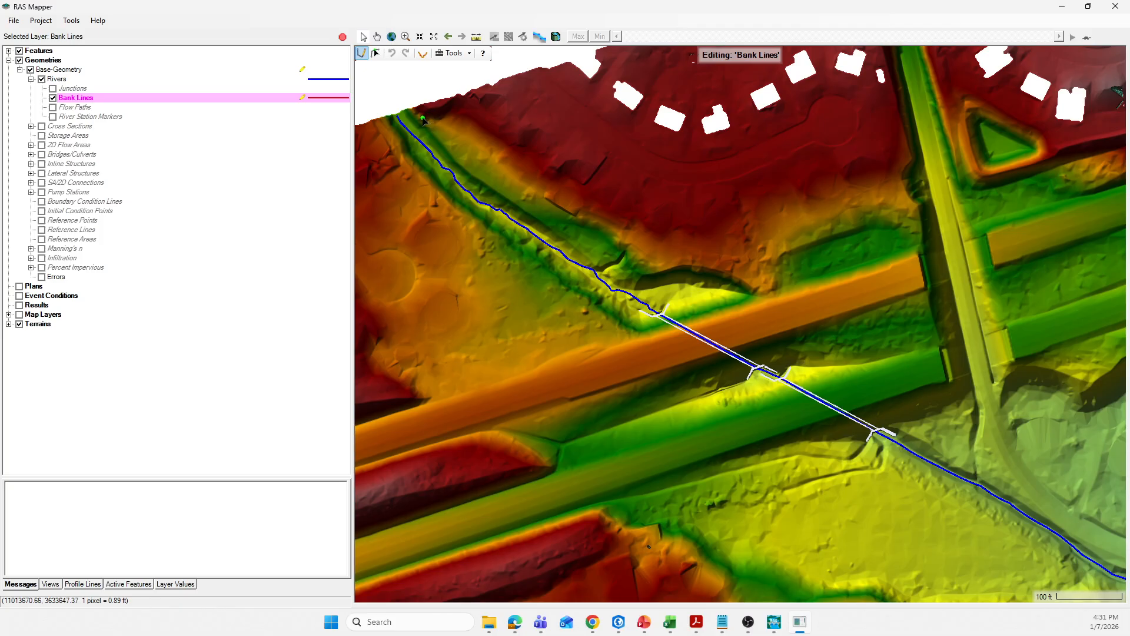
scroll(418, 113, up, 1)
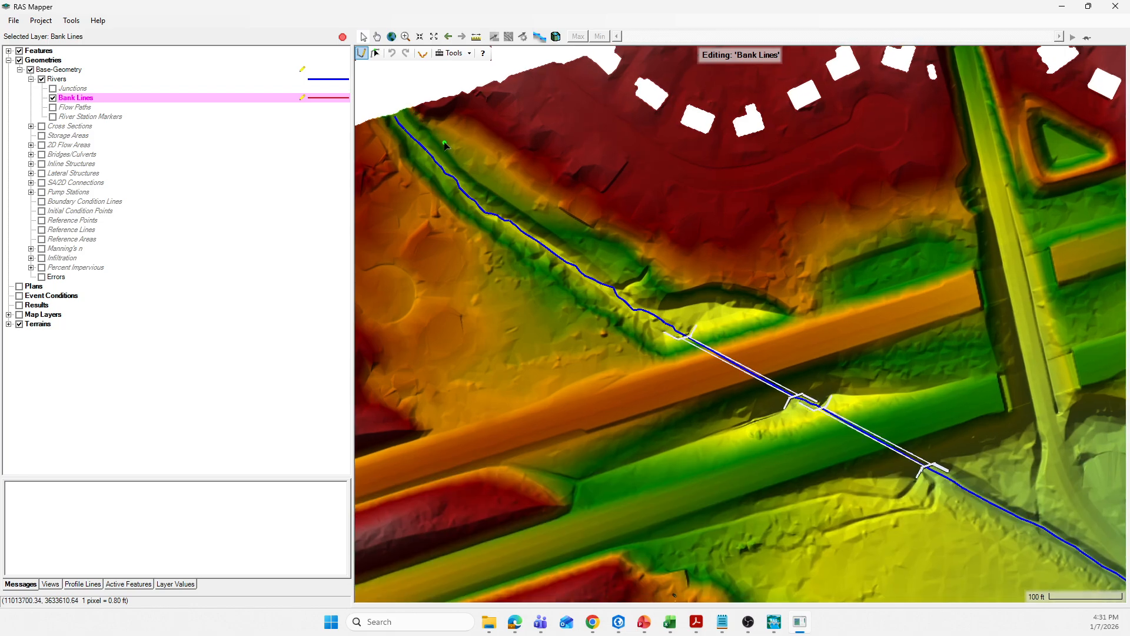
drag(416, 113, 425, 124)
click(435, 131)
click(448, 146)
click(463, 164)
click(472, 175)
click(489, 186)
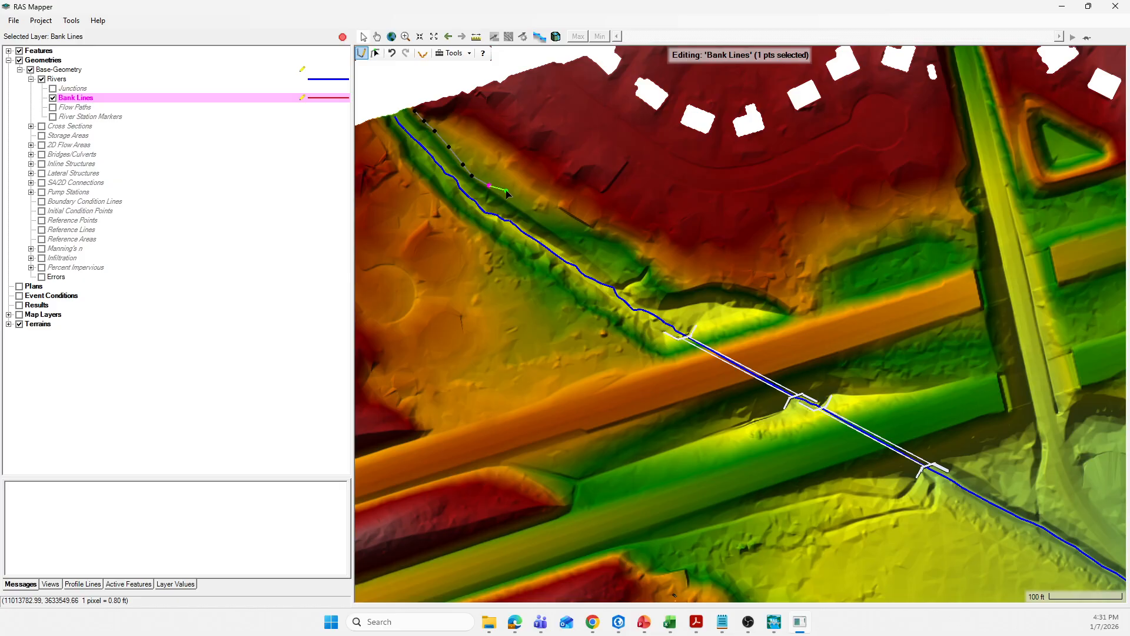
click(510, 196)
click(531, 208)
click(552, 217)
click(571, 223)
click(588, 231)
key(BackSpace)
key(BackSpace)
key(BackSpace)
key(BackSpace)
Continue the northern bank line along the channel edge and around the widened area up to the first embankment
click(526, 208)
click(547, 221)
click(569, 238)
click(599, 261)
click(615, 276)
click(641, 289)
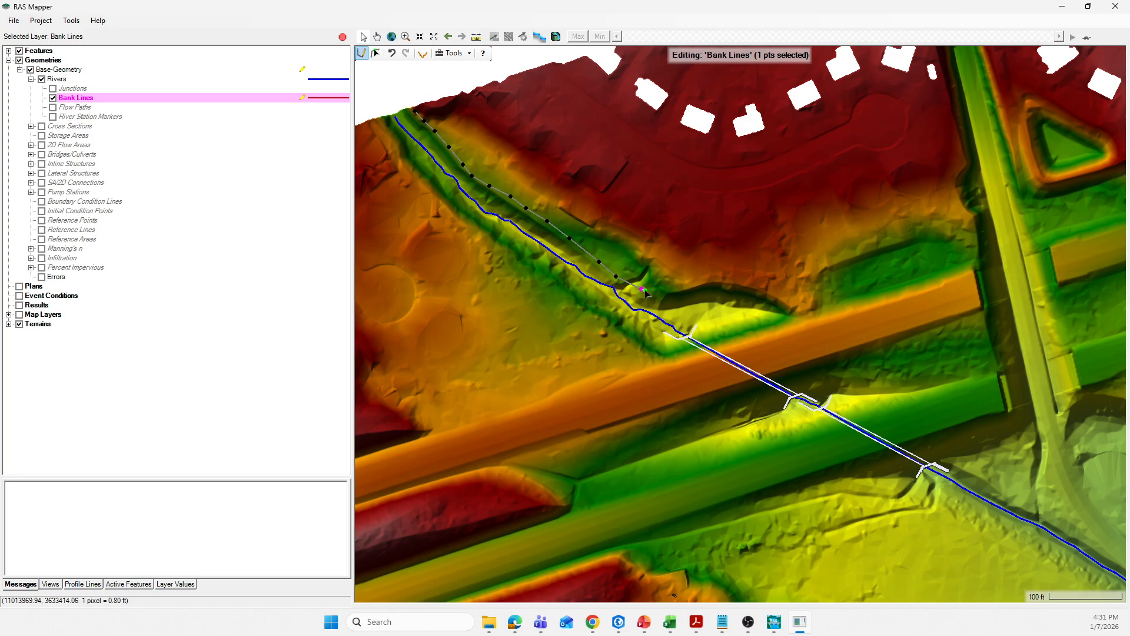
click(655, 294)
click(687, 294)
click(712, 288)
click(745, 291)
click(772, 297)
click(787, 306)
double_click(793, 315)
Carry the northern bank line through the first crossing, around the open area between the embankments, and along the second crossing
click(718, 342)
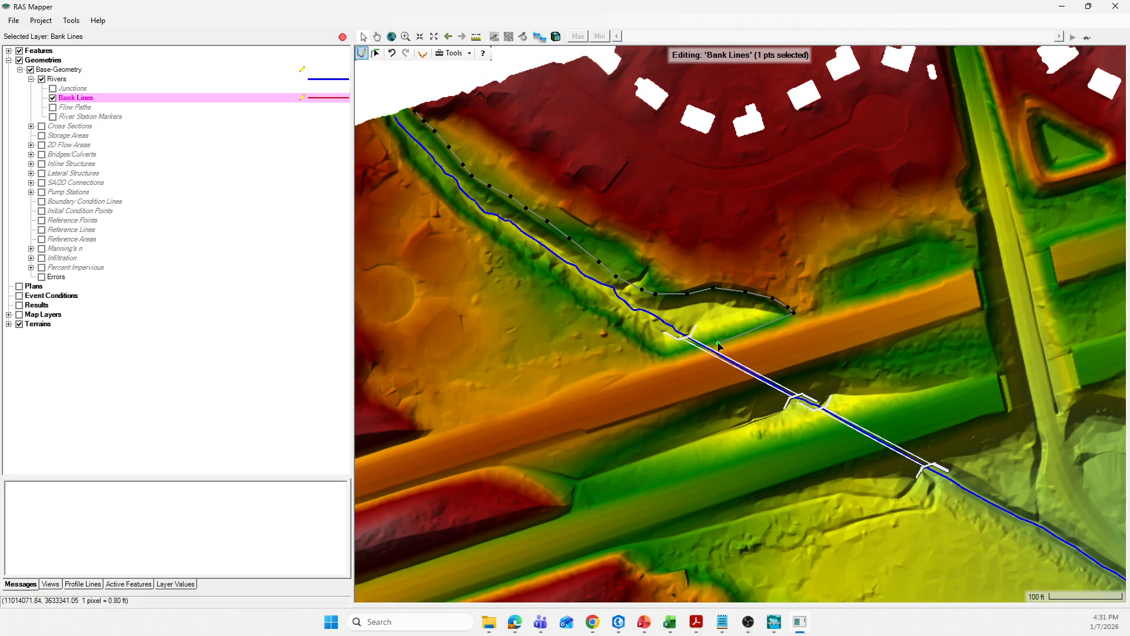
click(778, 376)
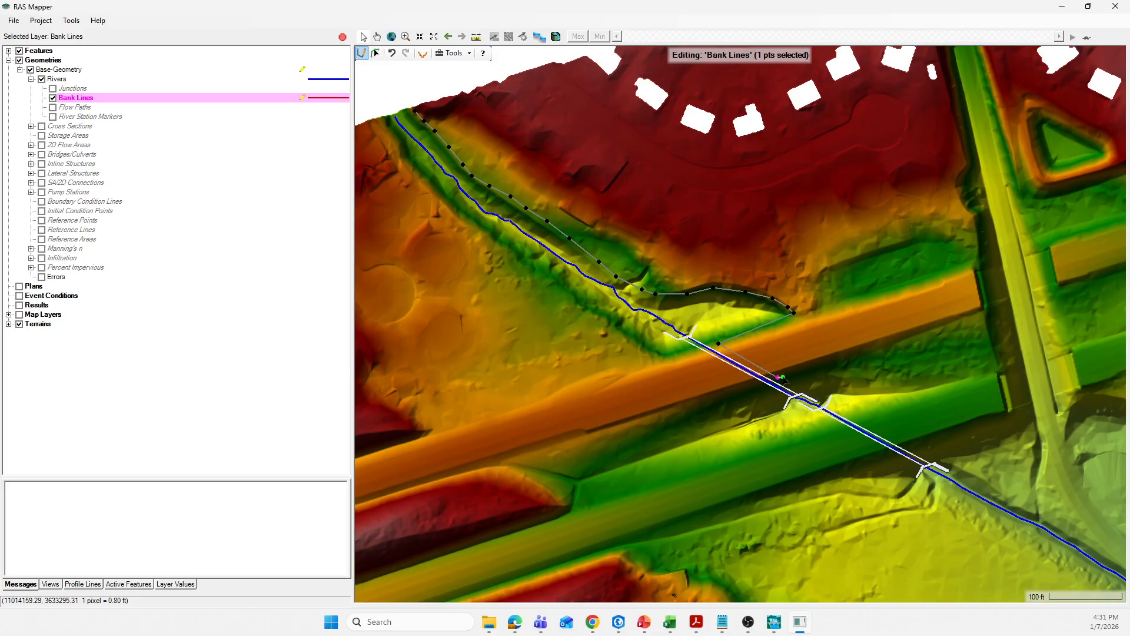
click(814, 377)
click(845, 377)
click(856, 386)
click(860, 400)
click(860, 412)
click(911, 444)
Continue the northern bank line from the second crossing's outlet along the top of bank to the downstream river bend
scroll(942, 465, down, 2)
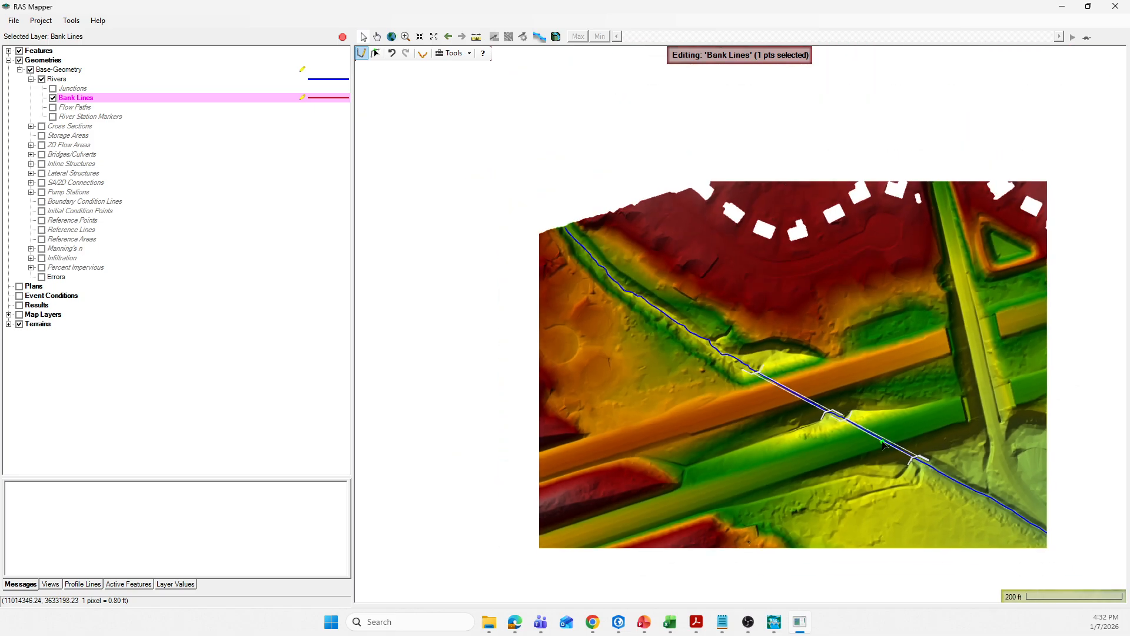
scroll(804, 460, down, 2)
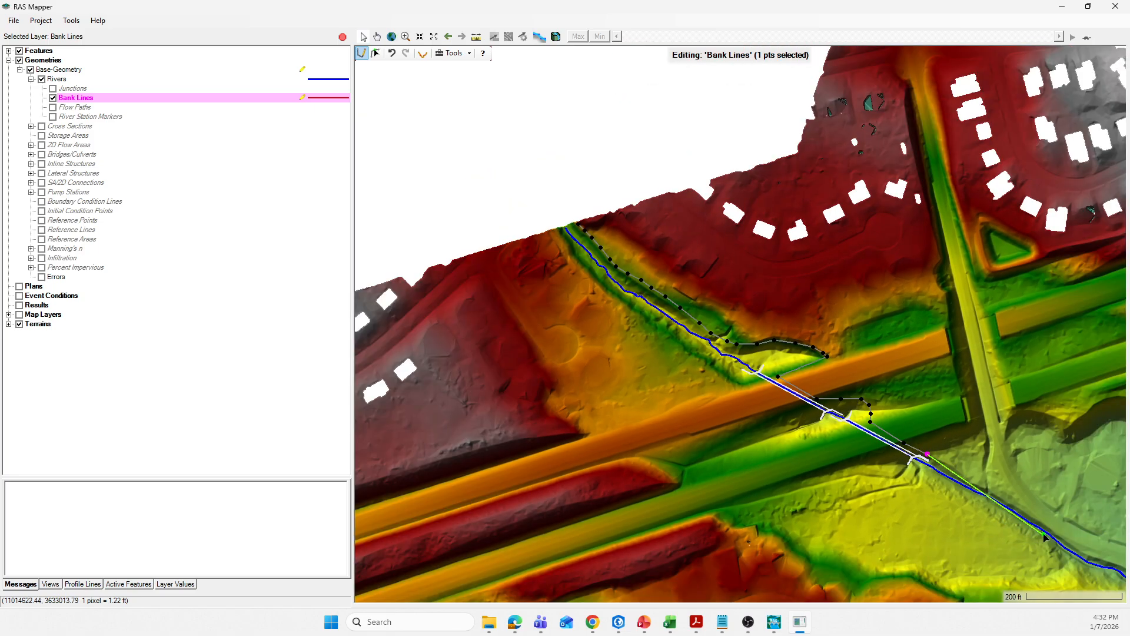
scroll(1007, 525, up, 3)
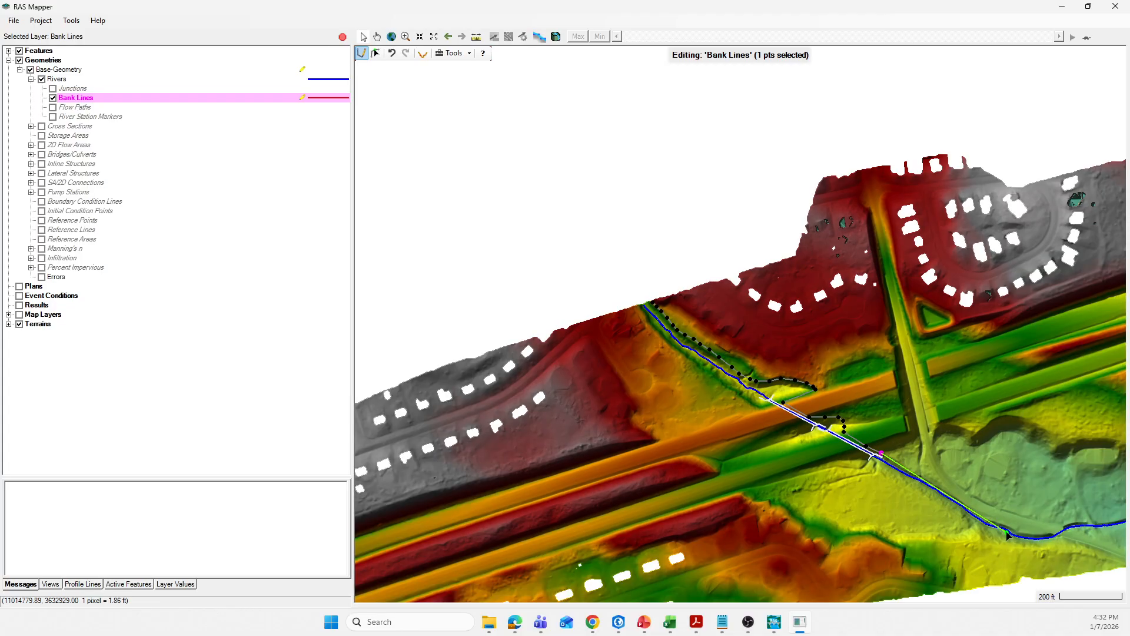
scroll(821, 429, up, 3)
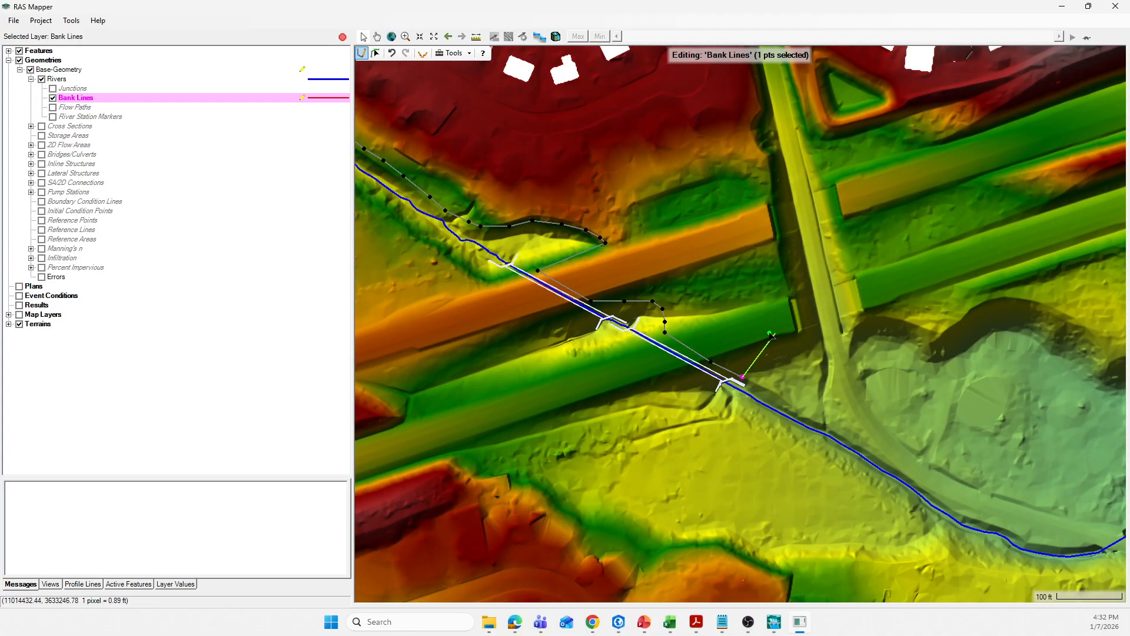
click(770, 389)
click(807, 415)
click(820, 420)
click(839, 429)
click(857, 439)
click(878, 452)
click(897, 465)
click(916, 476)
click(926, 487)
click(945, 498)
click(962, 509)
click(984, 520)
click(1002, 524)
click(1016, 529)
click(1029, 540)
click(1049, 543)
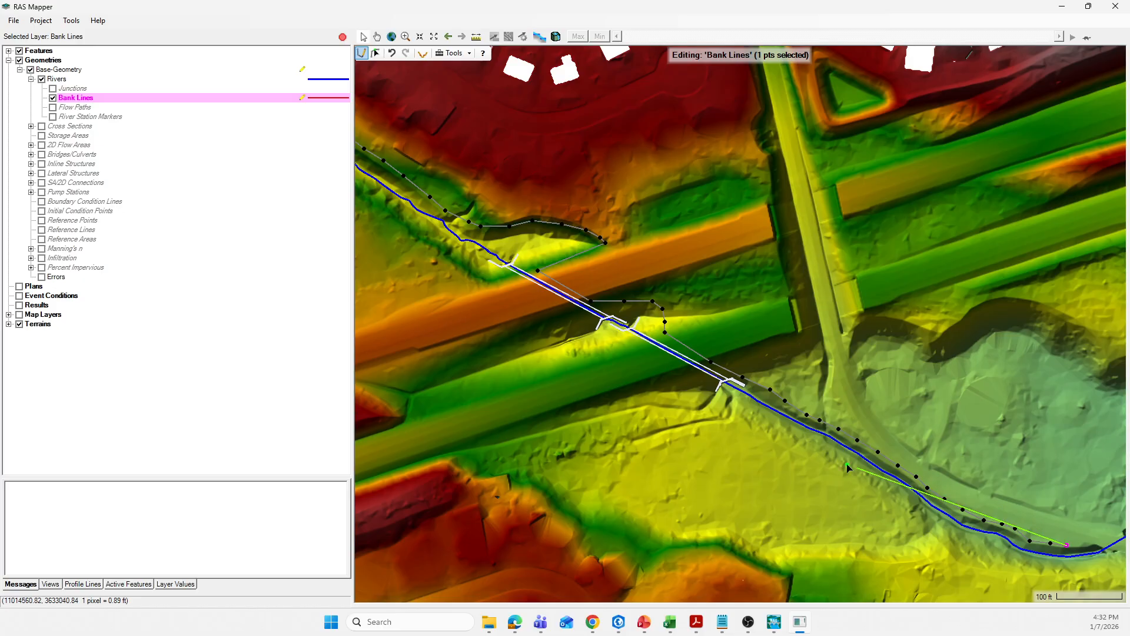
Trace the northern bank around the bend to the river's downstream end and finish the first bank line
scroll(772, 437, down, 1)
scroll(802, 453, down, 1)
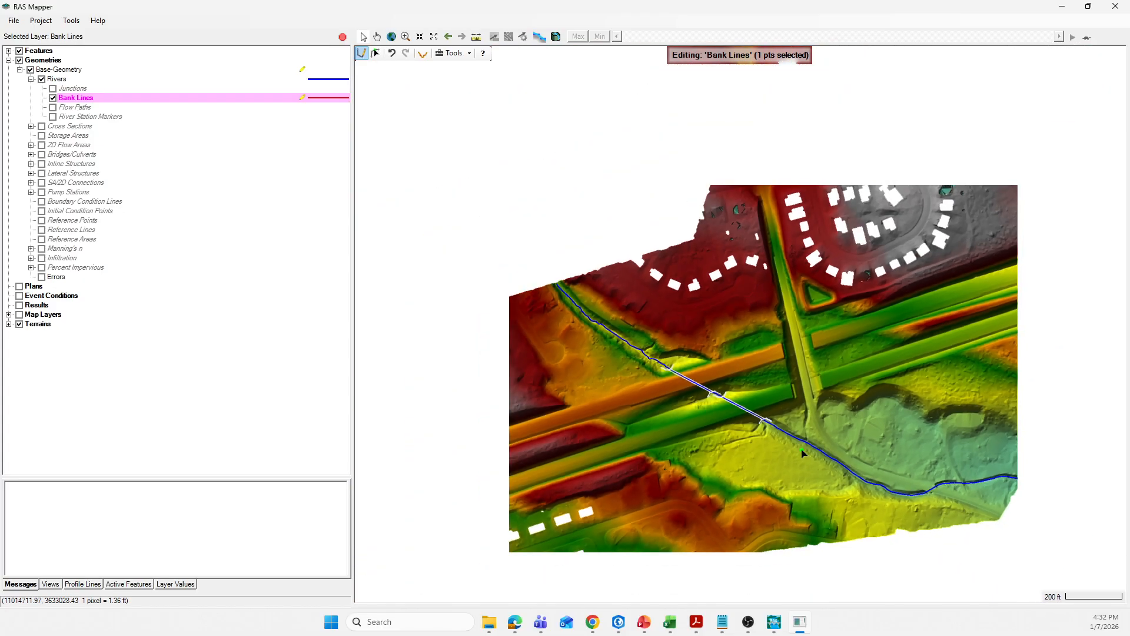
scroll(983, 493, up, 2)
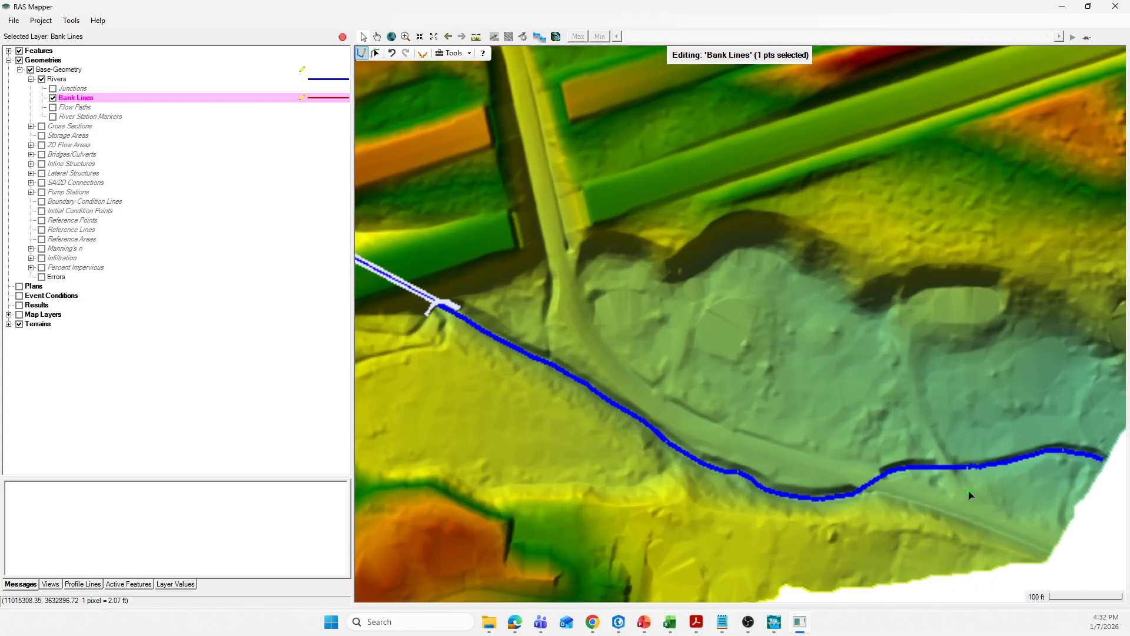
click(833, 487)
click(862, 482)
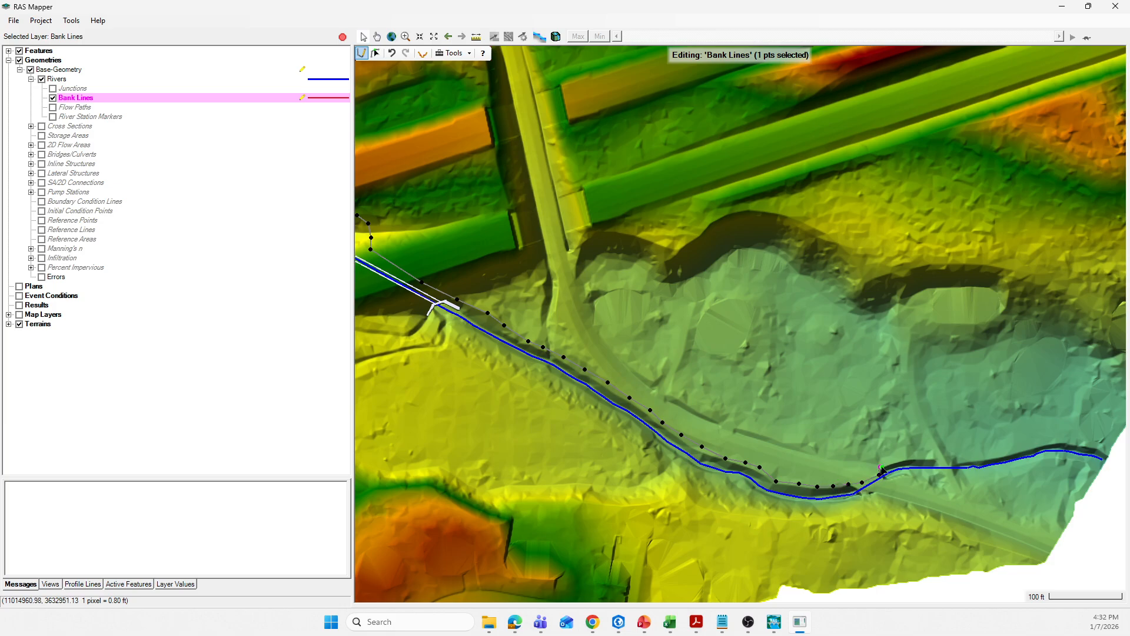
click(895, 461)
click(915, 458)
click(935, 458)
click(950, 458)
click(968, 463)
click(991, 458)
click(1015, 452)
click(1030, 448)
click(1046, 443)
click(1061, 441)
click(1074, 440)
click(1085, 444)
click(1092, 446)
click(1100, 448)
double_click(1107, 453)
Start the second bank line at the river's upstream end and trace the southern bank to the first crossing's inlet
scroll(854, 365, down, 2)
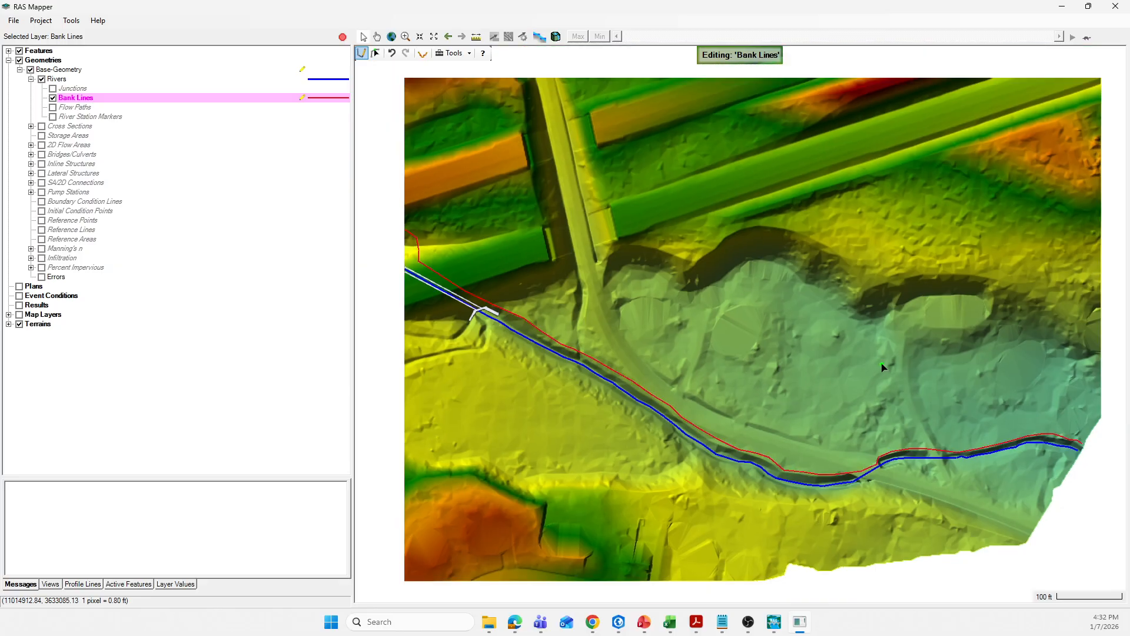
scroll(971, 352, down, 1)
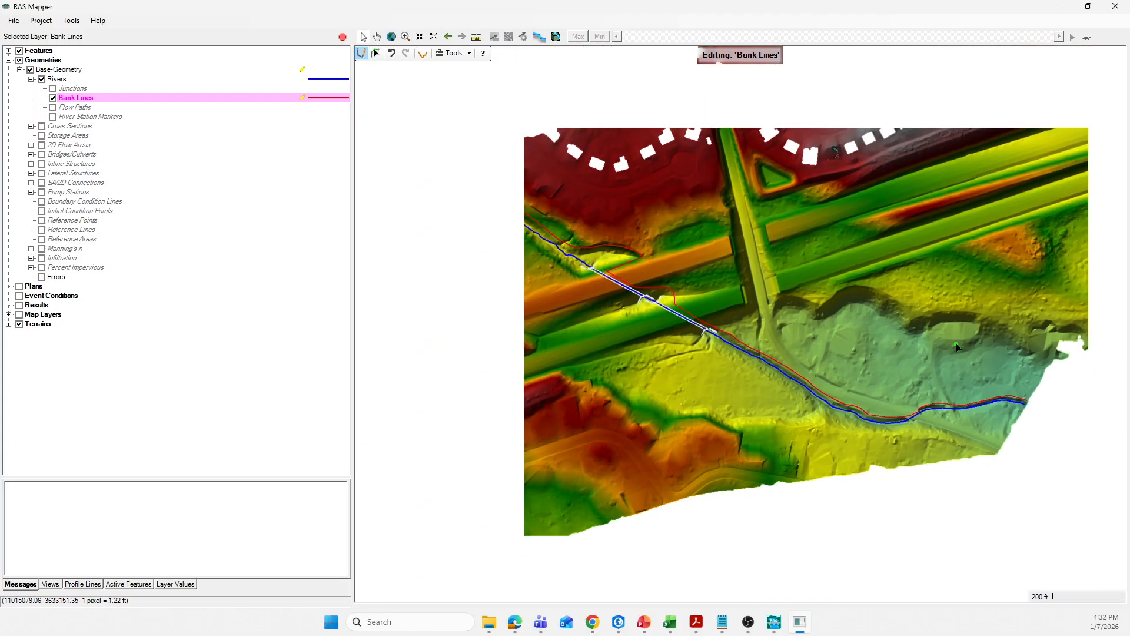
scroll(543, 264, up, 2)
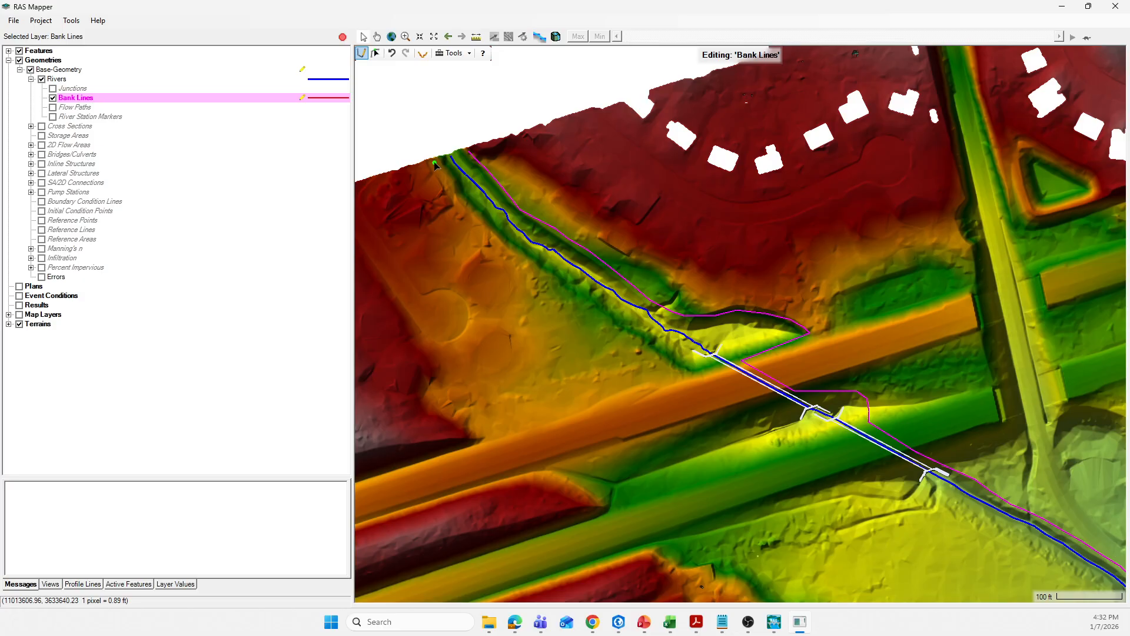
click(435, 160)
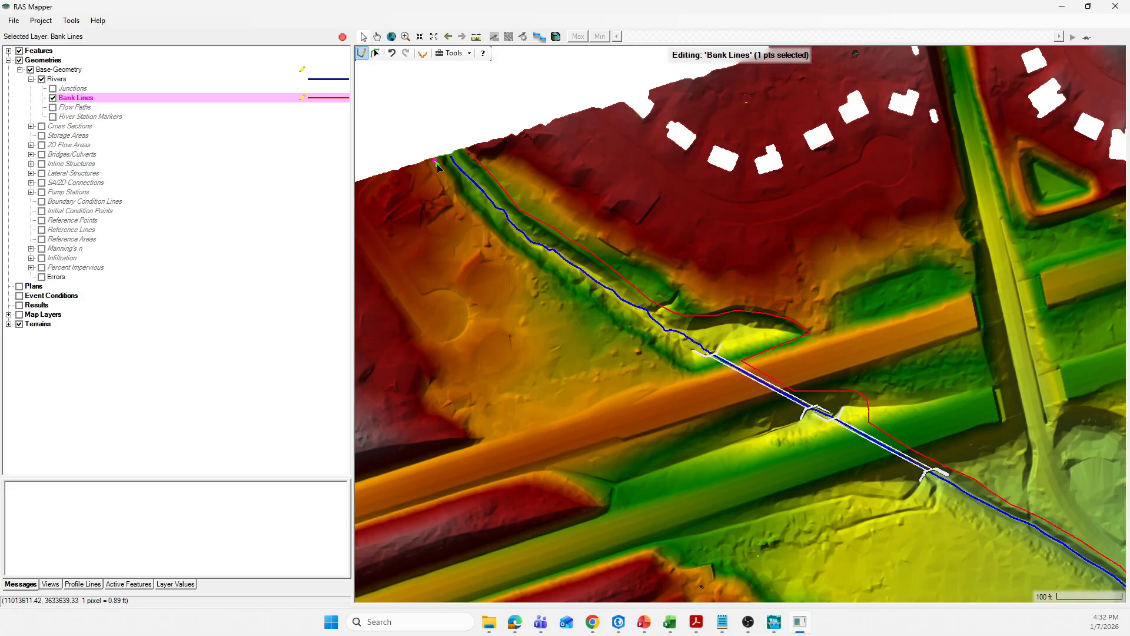
click(445, 174)
click(454, 199)
click(477, 218)
click(506, 243)
click(526, 257)
click(542, 268)
click(564, 285)
click(592, 299)
click(609, 311)
click(623, 328)
click(646, 342)
click(672, 364)
click(695, 372)
click(720, 370)
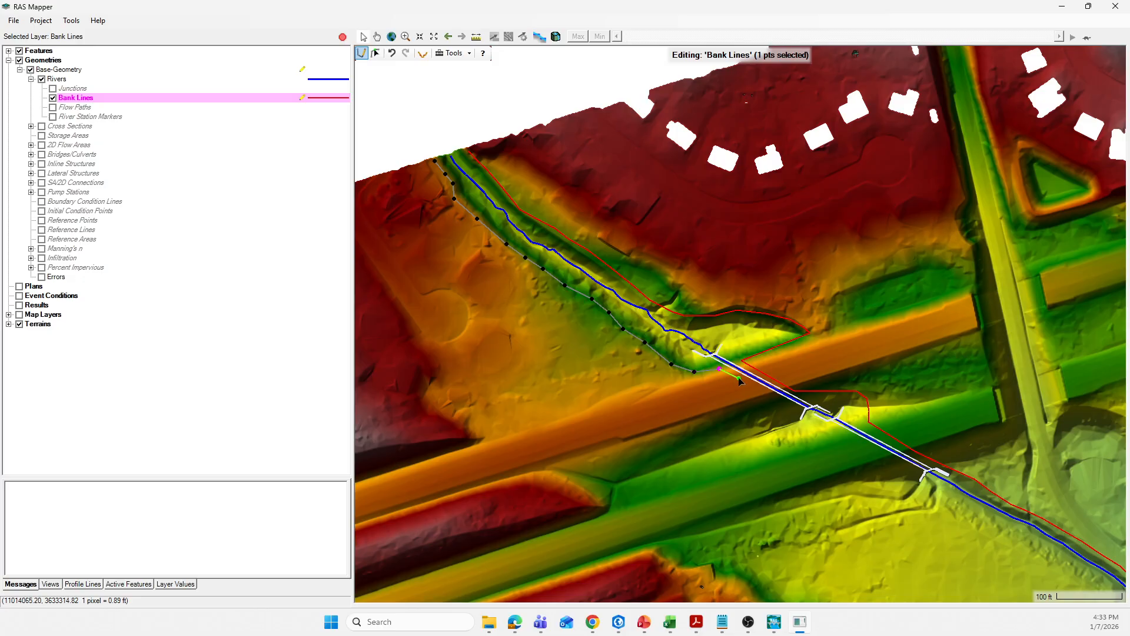
Carry the southern bank line through the first crossing, around the open area's south side, and along the second crossing to its outlet
click(771, 396)
click(776, 413)
click(780, 429)
click(796, 440)
click(820, 445)
click(848, 441)
click(889, 460)
click(904, 472)
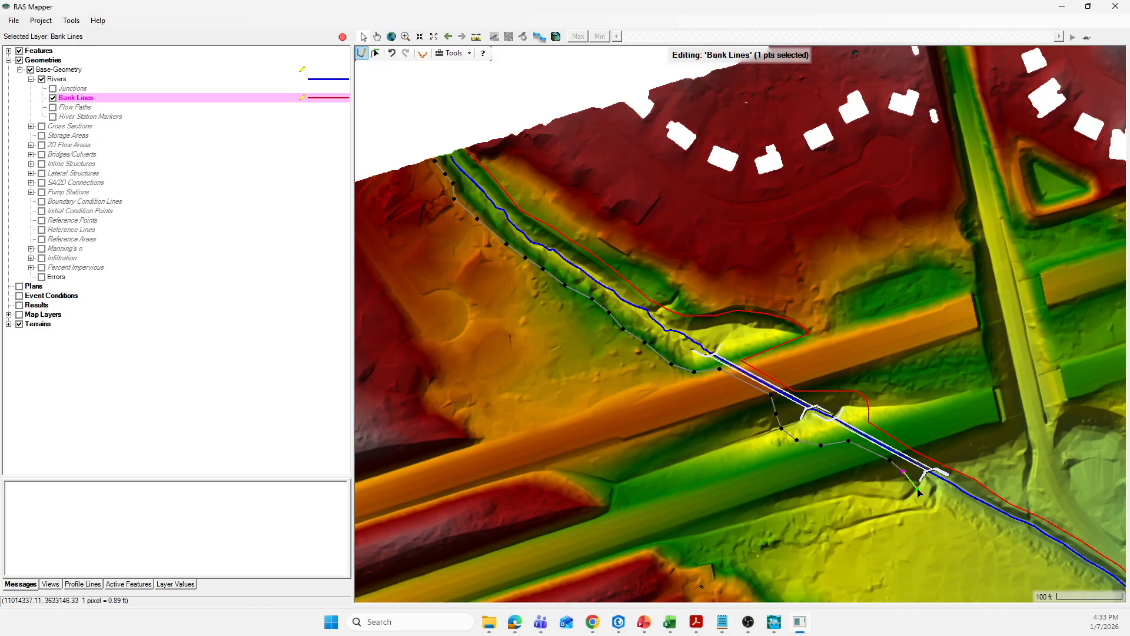
click(919, 491)
Continue the southern bank line from the second crossing's outlet along the top of bank to the start of the downstream river bend
scroll(814, 447, down, 2)
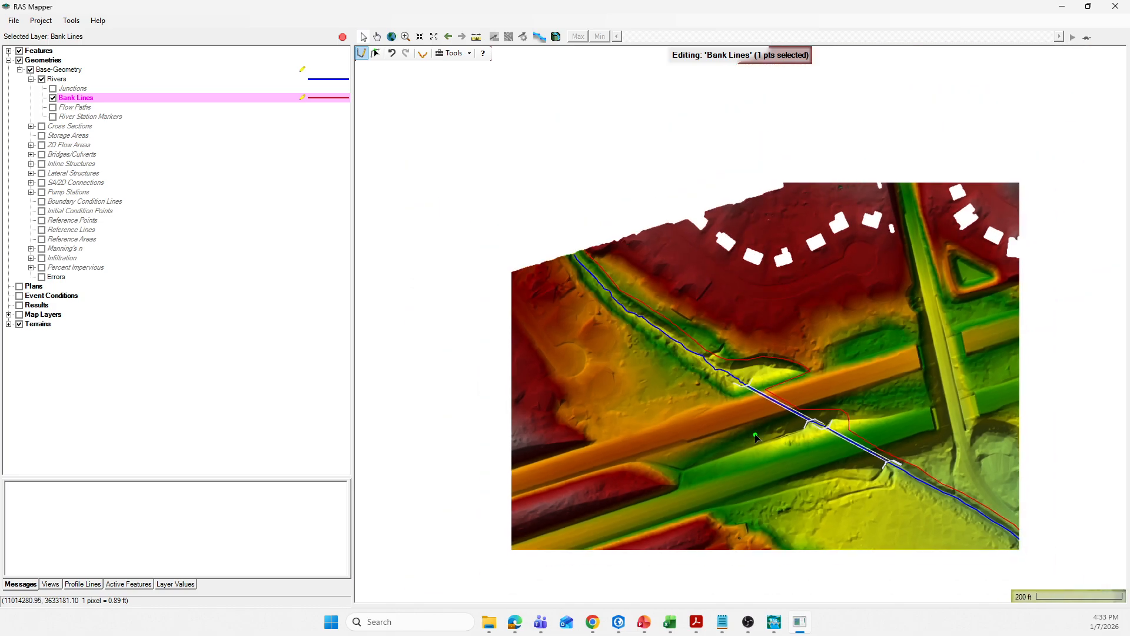
scroll(721, 430, down, 1)
scroll(927, 534, up, 1)
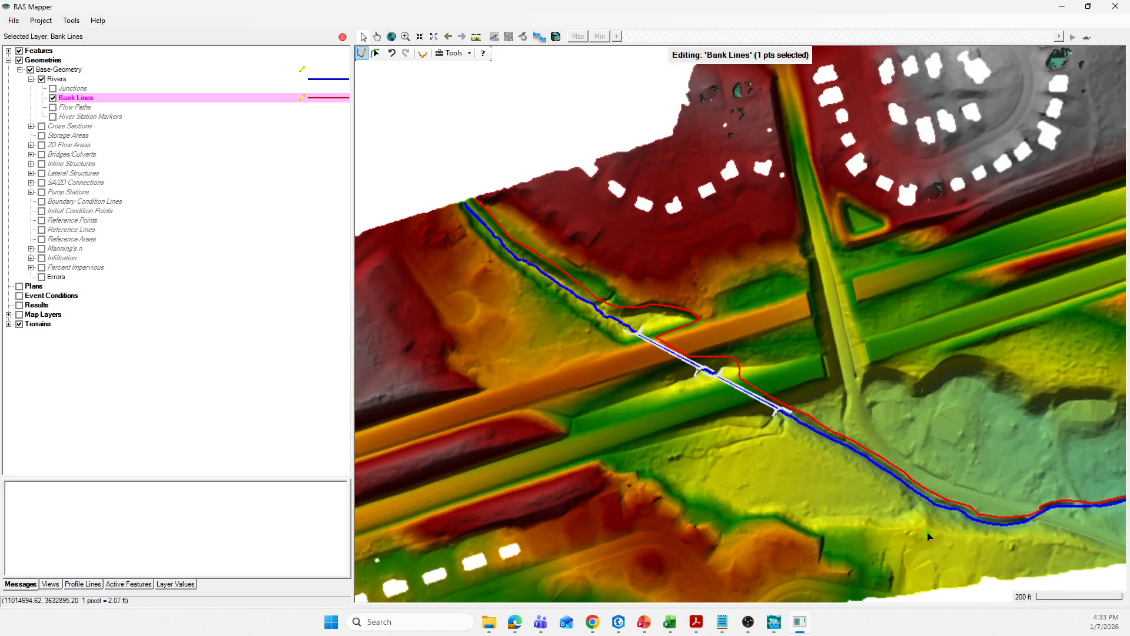
scroll(928, 536, up, 2)
click(753, 385)
click(775, 395)
click(795, 405)
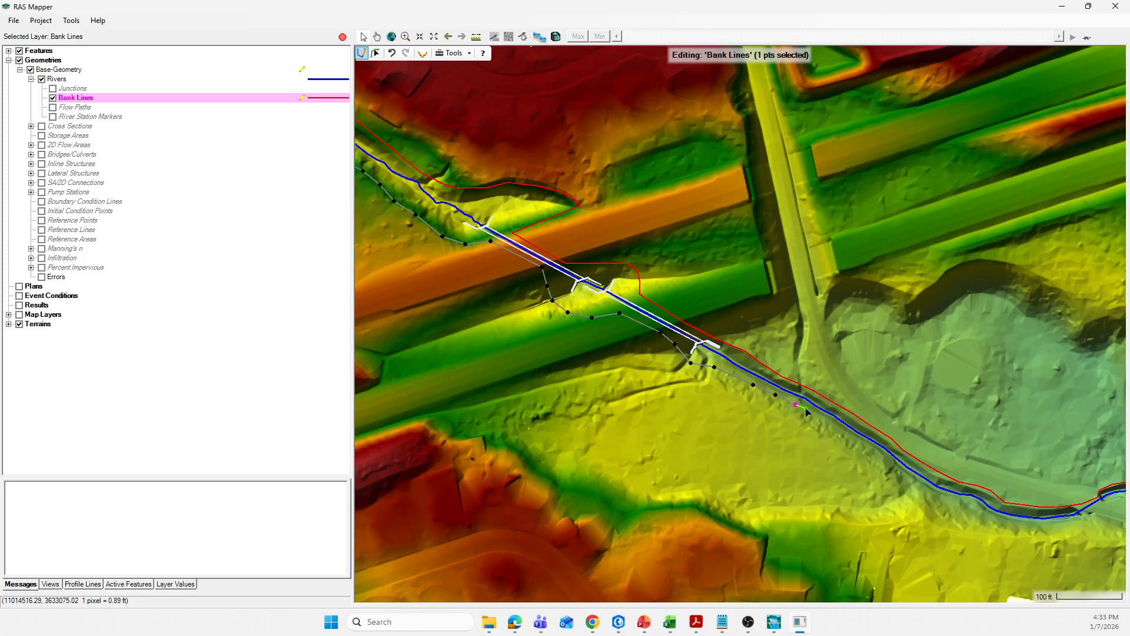
click(813, 416)
click(836, 429)
click(861, 446)
click(881, 458)
click(894, 470)
click(910, 482)
Trace the southern bank line around the outside of the bend to where the channel turns northeast
click(944, 500)
click(963, 503)
click(980, 507)
click(1004, 522)
click(1009, 523)
click(1024, 526)
click(1046, 528)
scroll(723, 442, down, 2)
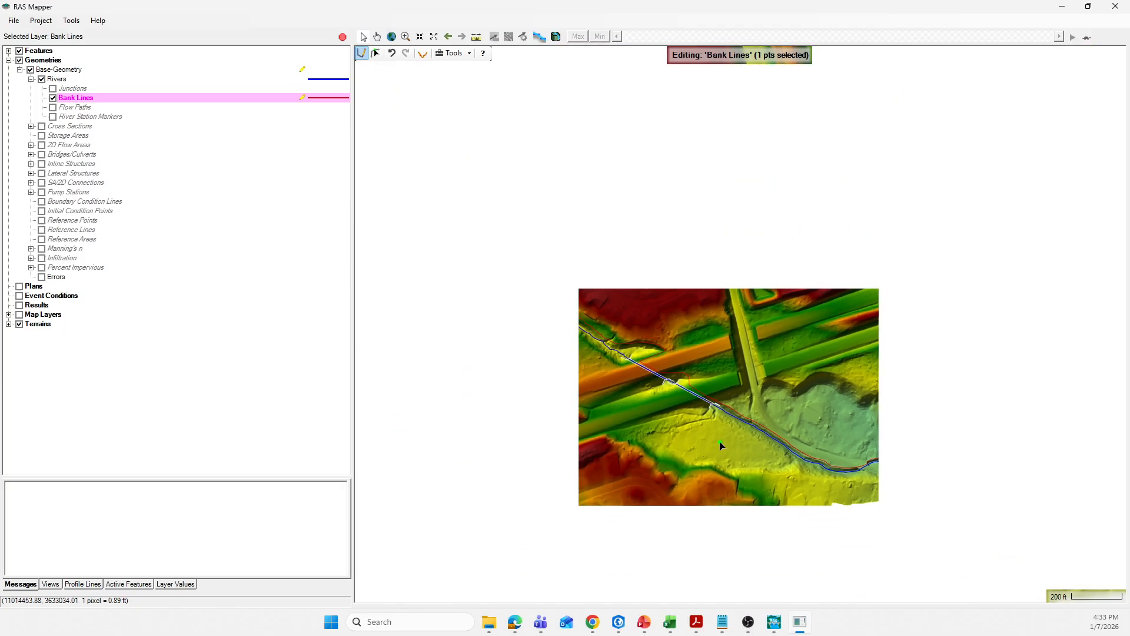
scroll(893, 480, up, 2)
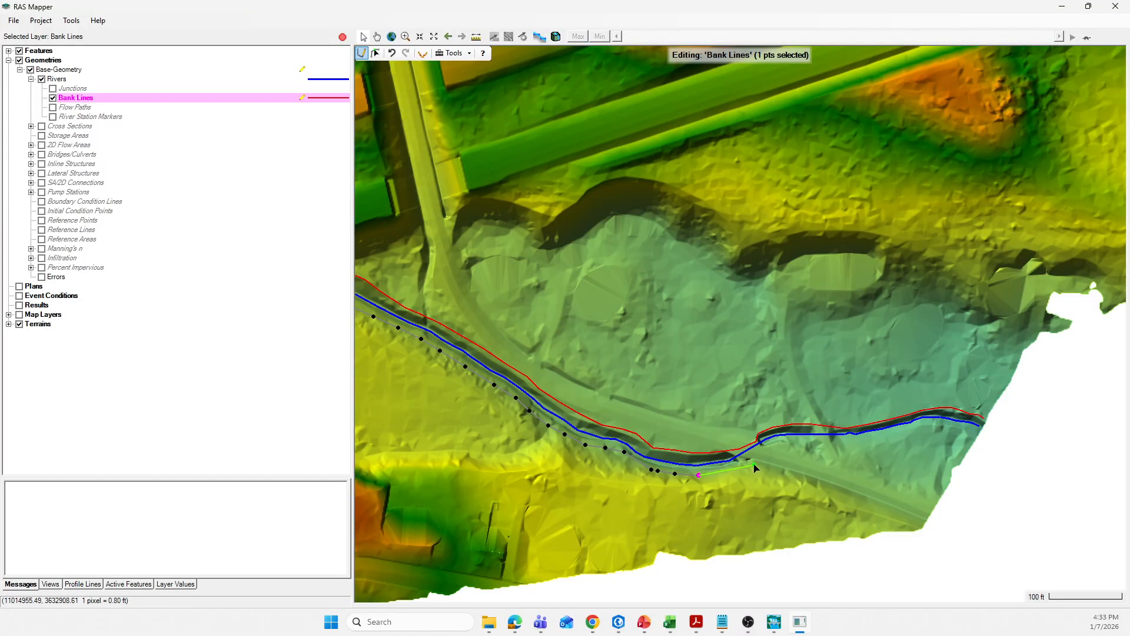
scroll(783, 368, down, 1)
scroll(783, 368, up, 3)
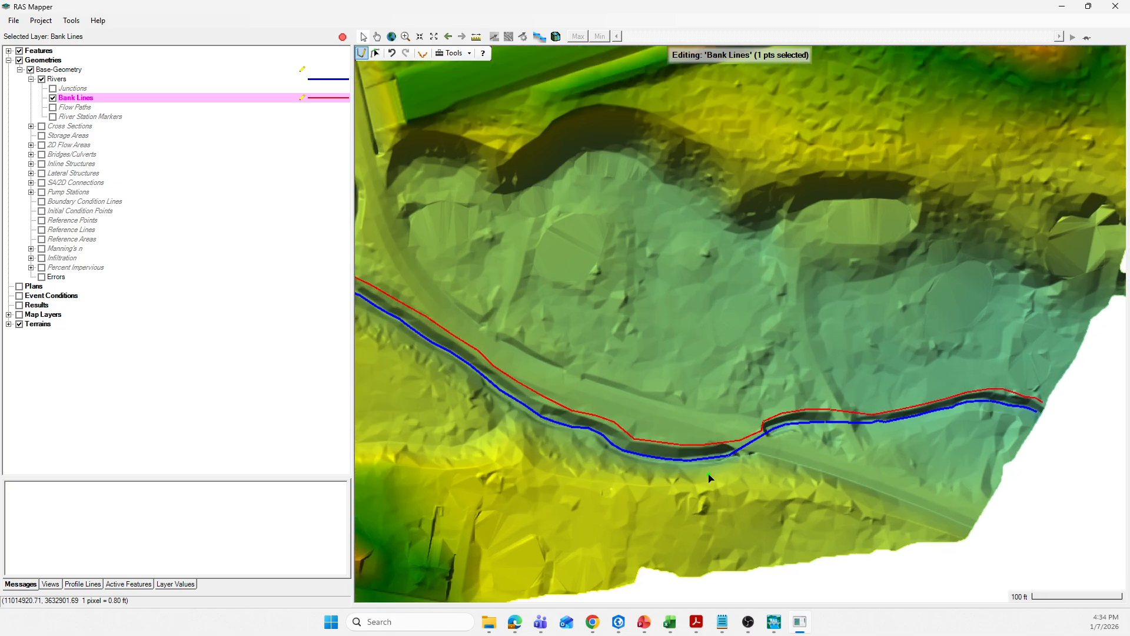
click(730, 462)
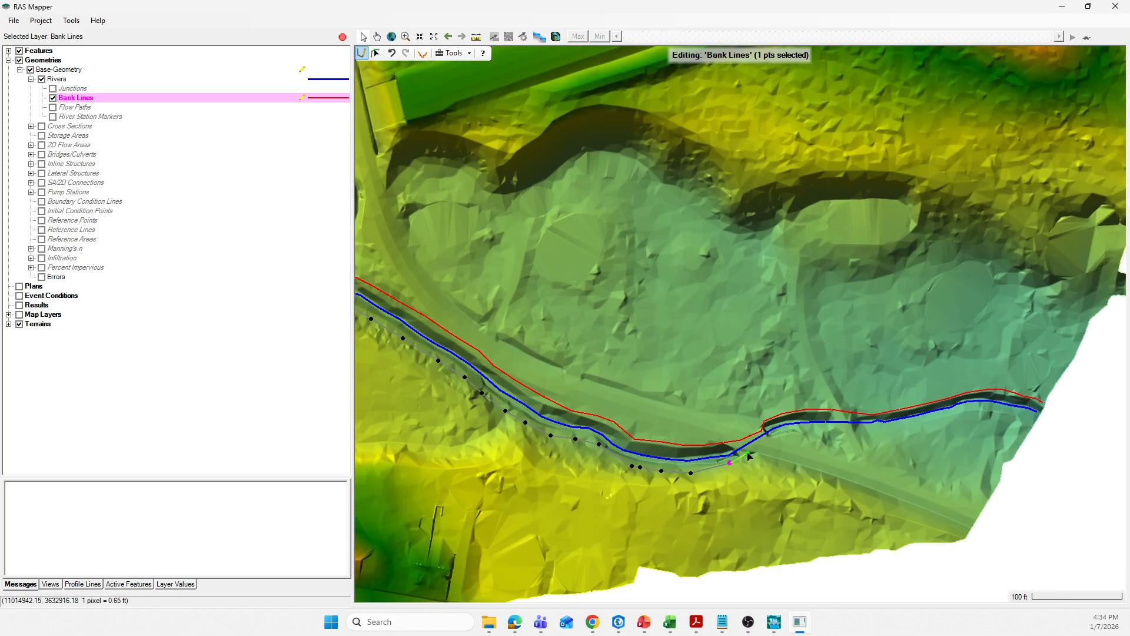
Carry the southern bank line along the last reach to the river's downstream end and finish the second bank line
click(754, 449)
click(774, 438)
click(802, 430)
click(827, 430)
click(856, 428)
click(883, 429)
click(919, 422)
click(942, 417)
click(971, 408)
click(990, 408)
click(1006, 412)
click(1021, 415)
double_click(1035, 420)
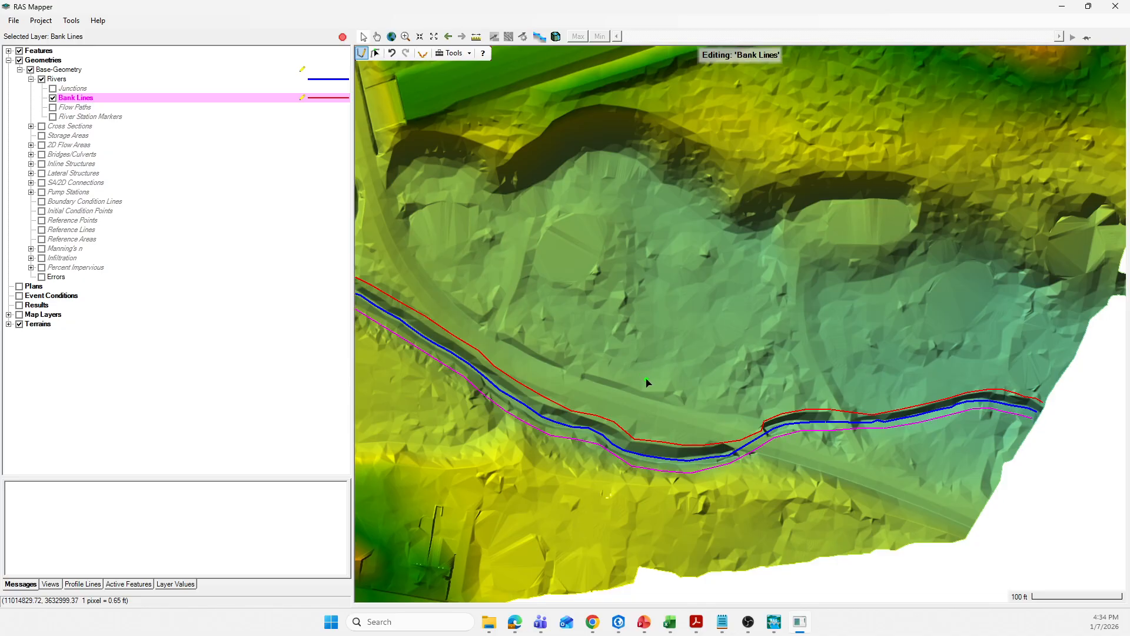
Stop editing the Bank Lines layer and save the edits to the Base-Geometry
scroll(676, 384, down, 2)
scroll(455, 160, up, 1)
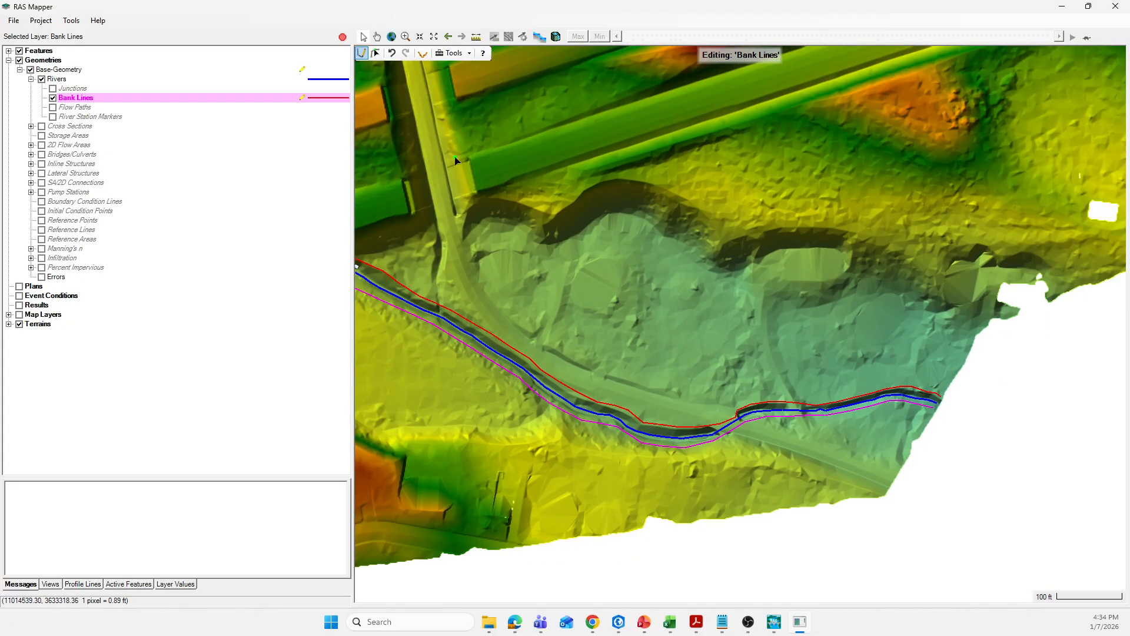
click(343, 36)
click(540, 350)
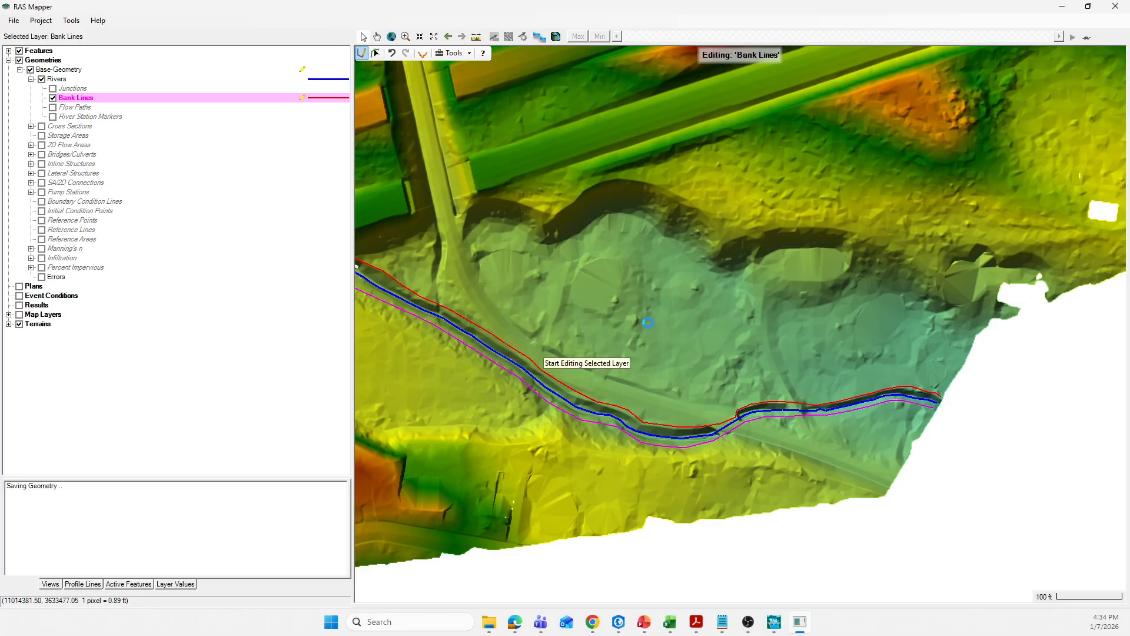
Examine both bank lines against the terrain along the upstream channel, through the two crossings and along the downstream reach
scroll(794, 371, down, 1)
scroll(854, 392, down, 3)
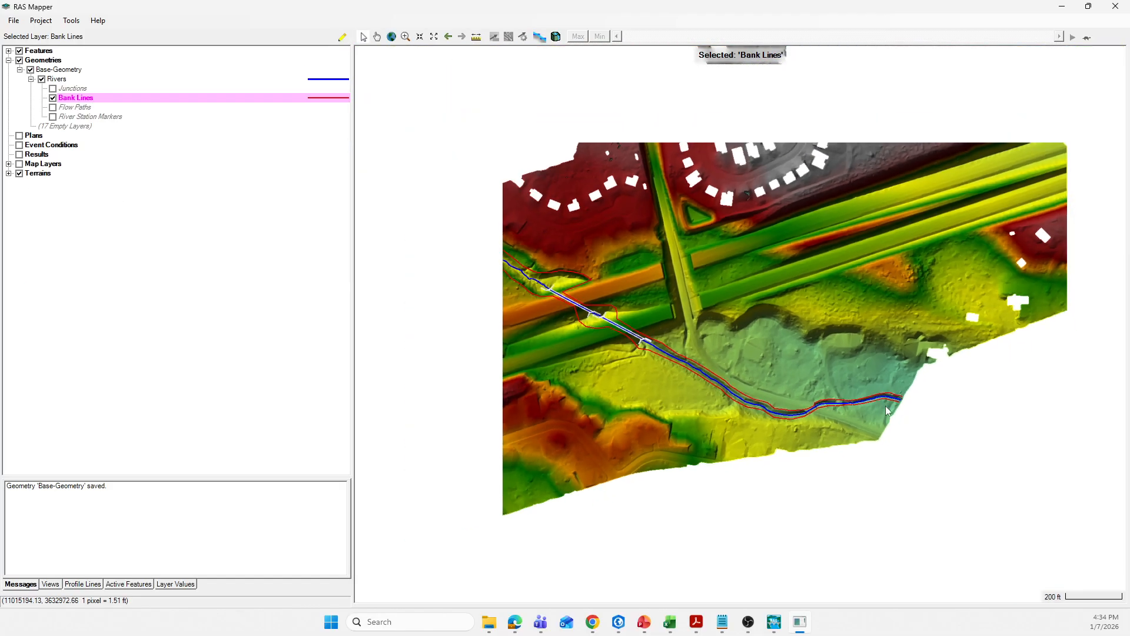
scroll(658, 397, up, 1)
scroll(463, 250, up, 2)
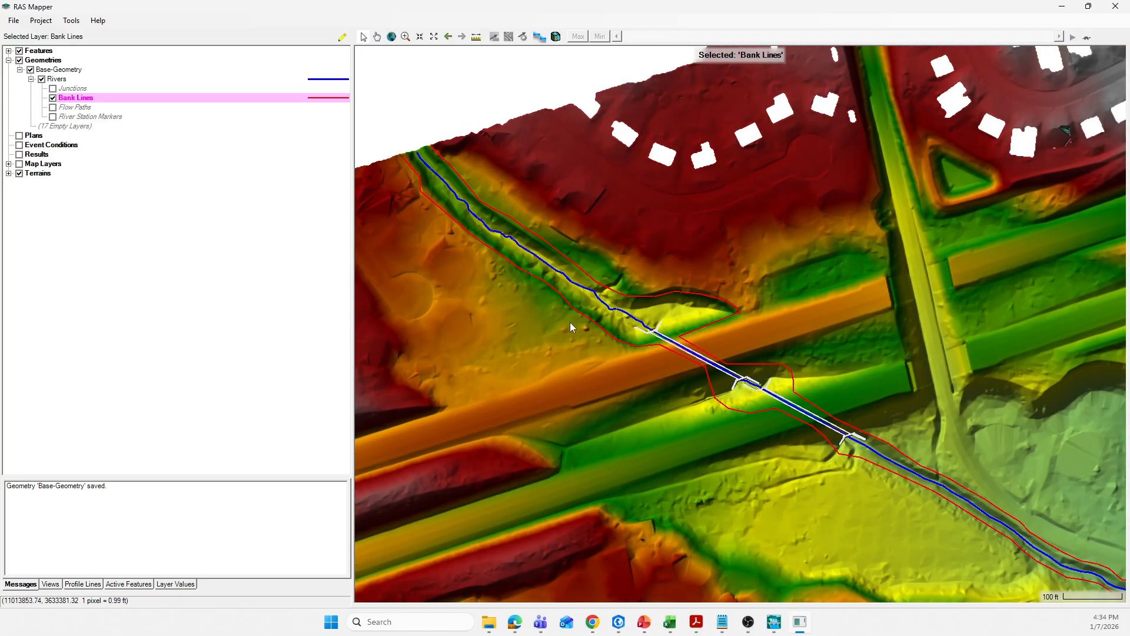
scroll(632, 314, up, 1)
scroll(631, 311, up, 2)
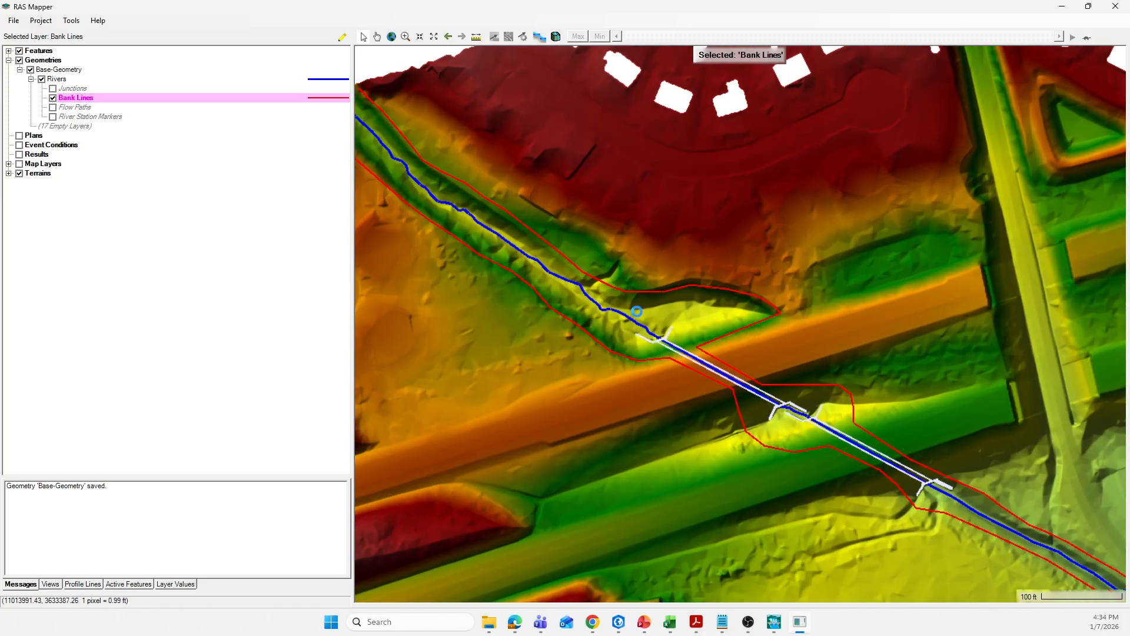
scroll(801, 309, down, 2)
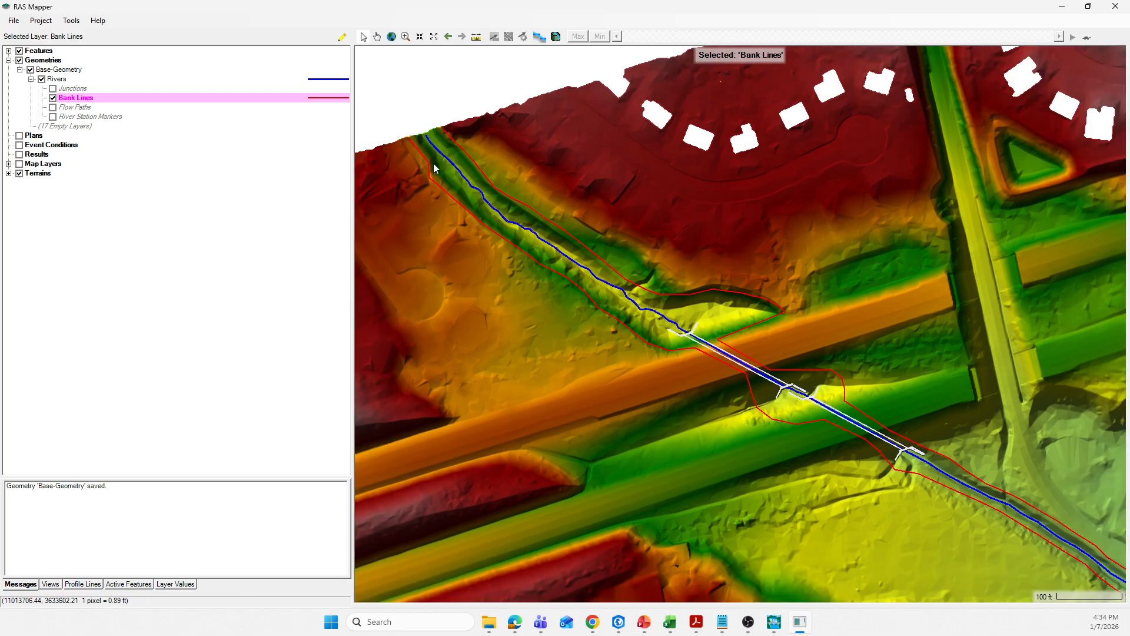
scroll(423, 171, up, 2)
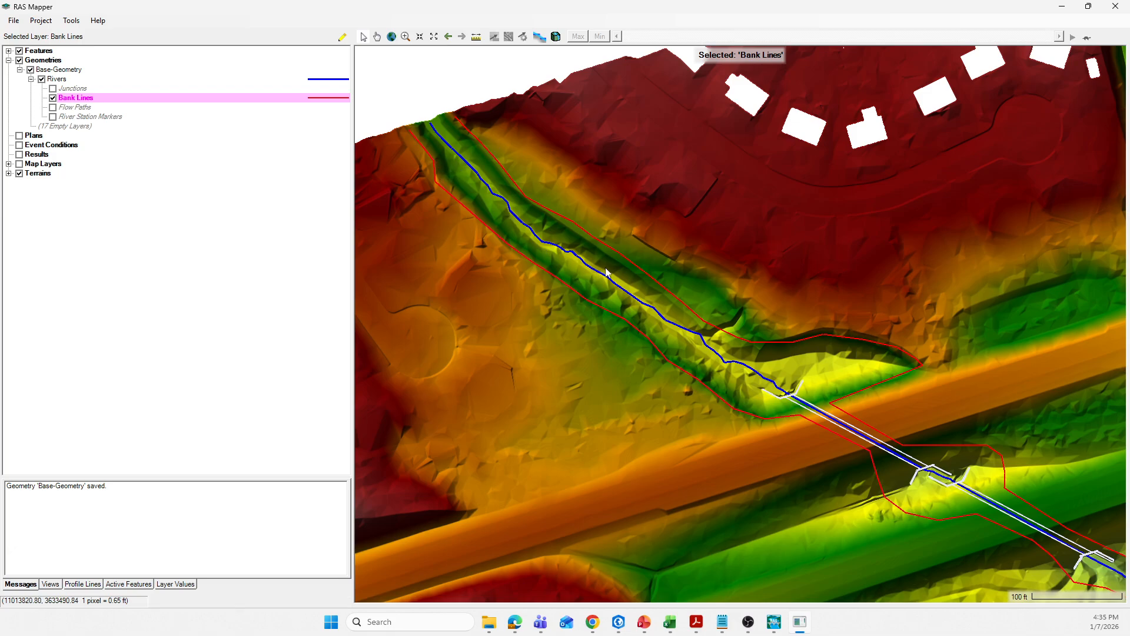
scroll(611, 295, up, 3)
scroll(609, 296, down, 3)
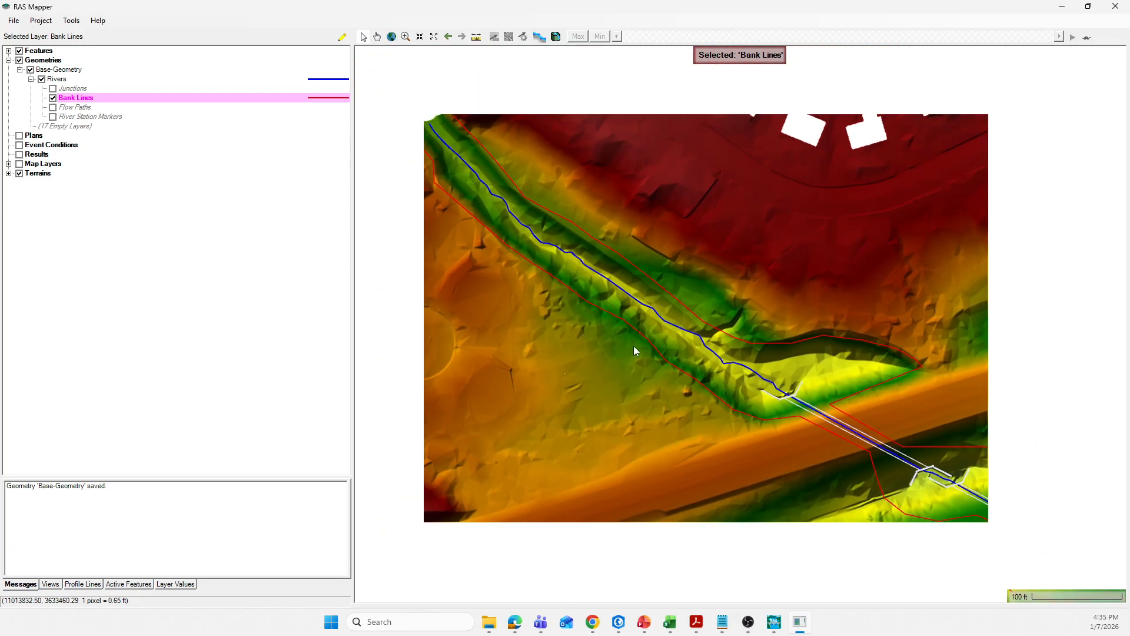
scroll(466, 284, down, 1)
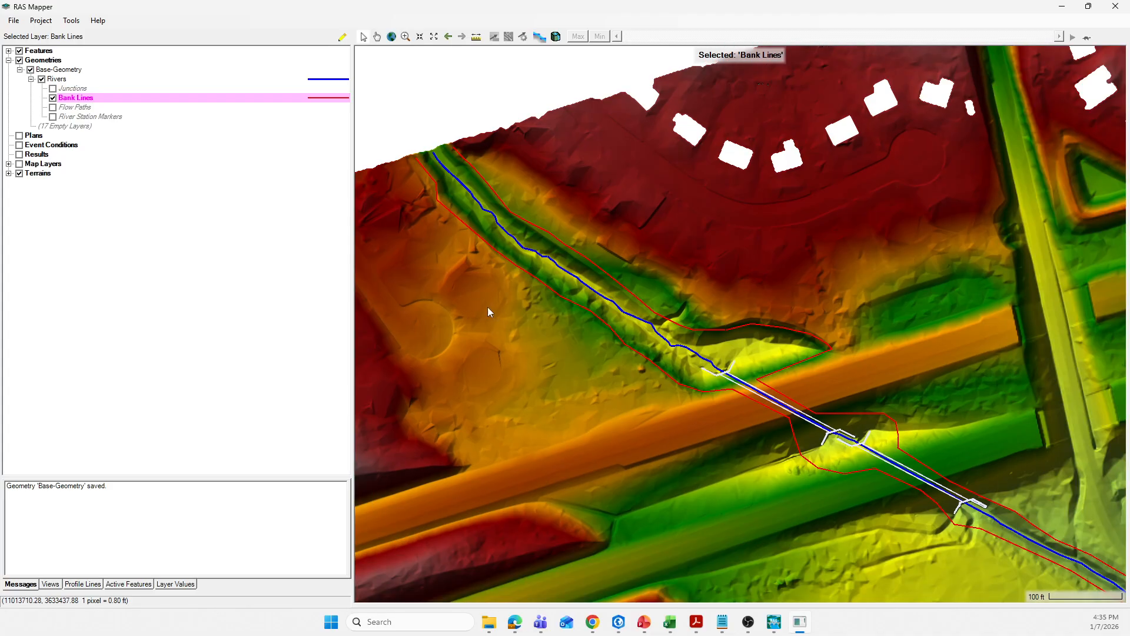
scroll(491, 309, down, 1)
scroll(741, 465, up, 2)
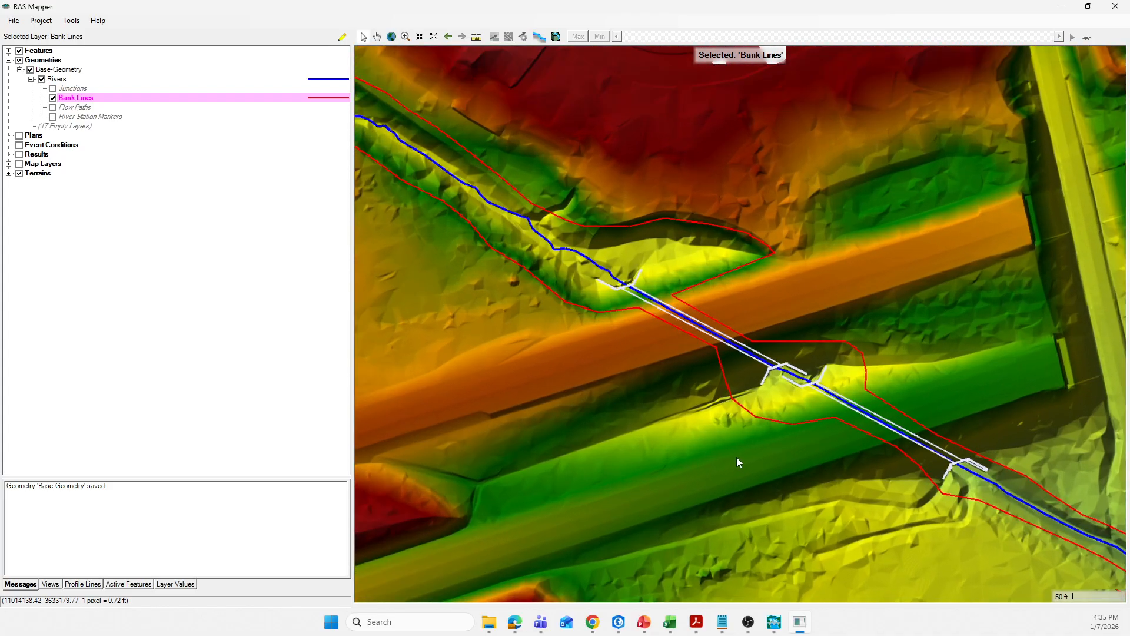
scroll(737, 456, down, 1)
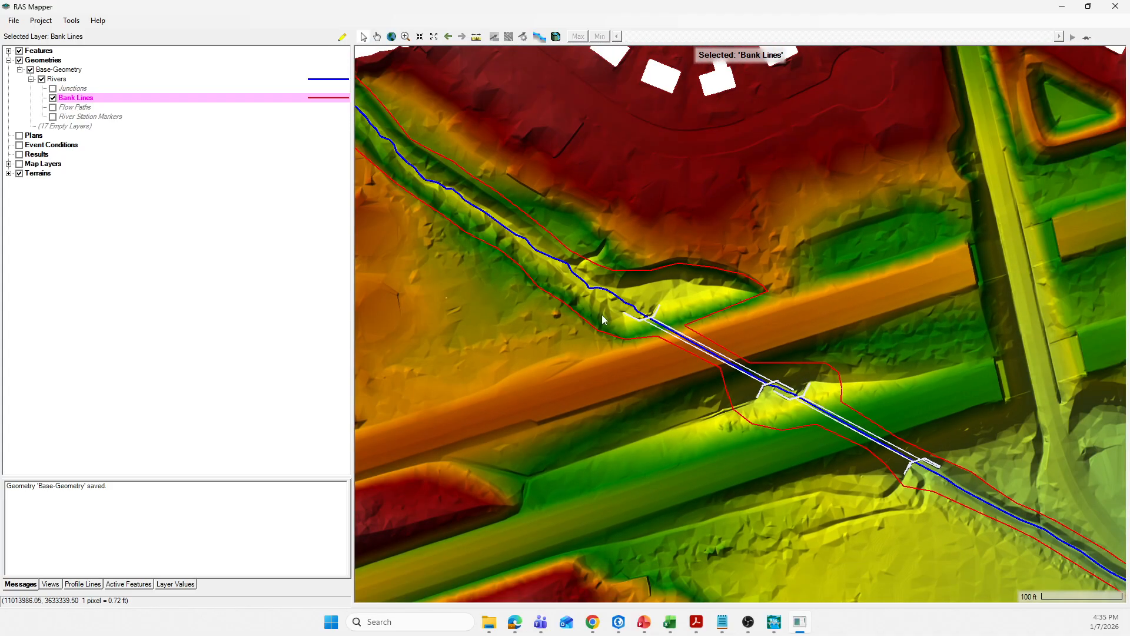
scroll(588, 341, down, 2)
scroll(568, 354, down, 1)
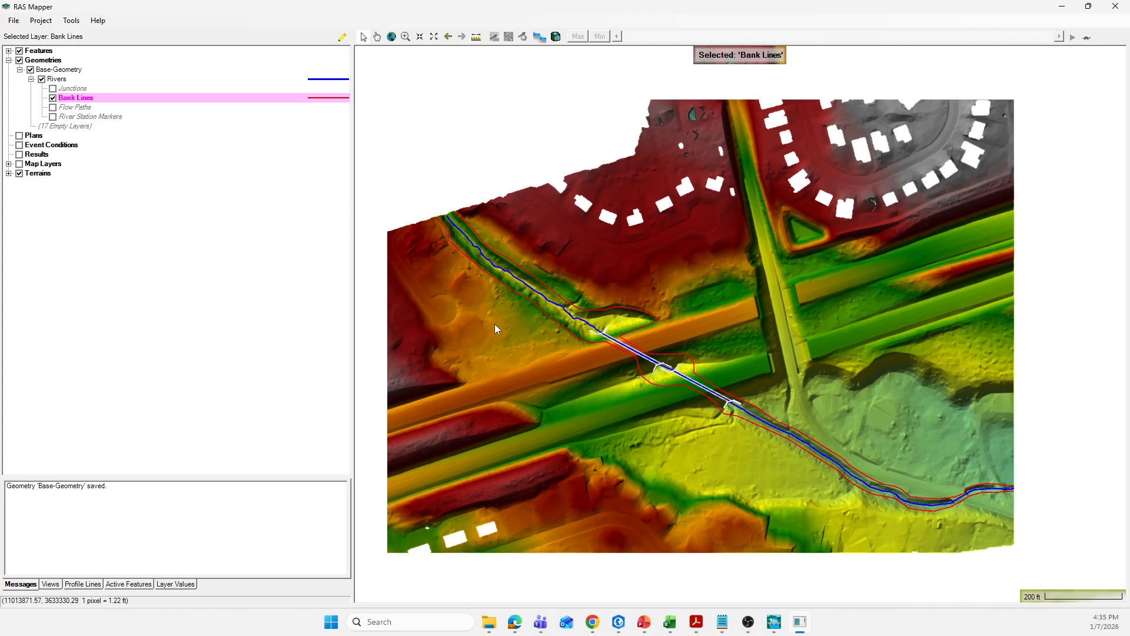
scroll(843, 428, up, 1)
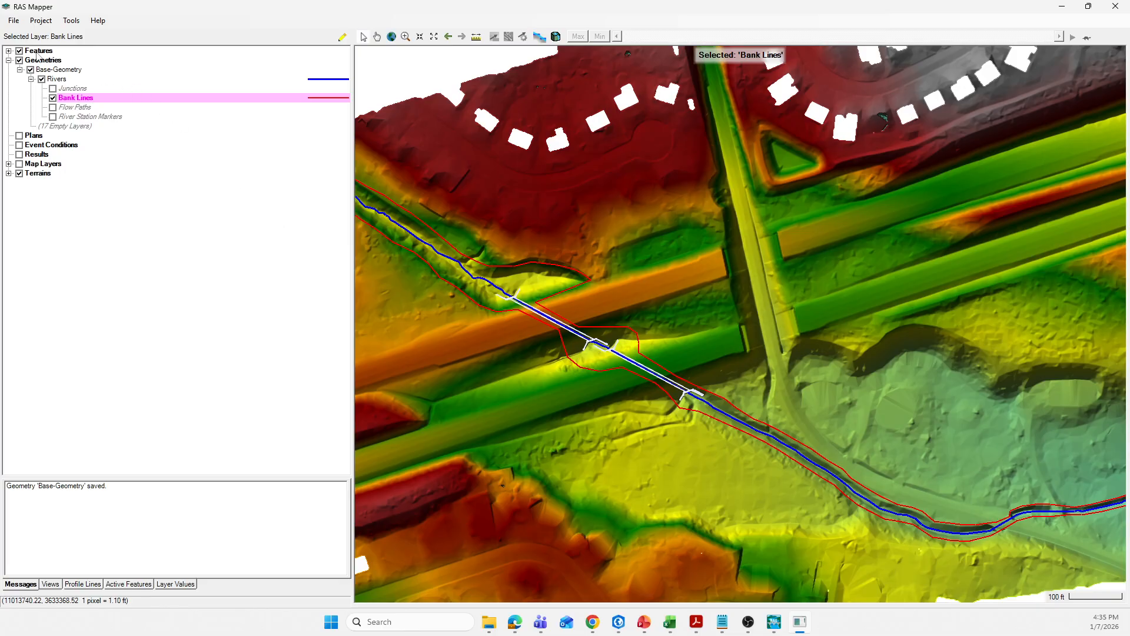
Close RAS Mapper and return to the HEC-RAS main window
click(16, 23)
click(39, 49)
click(1116, 7)
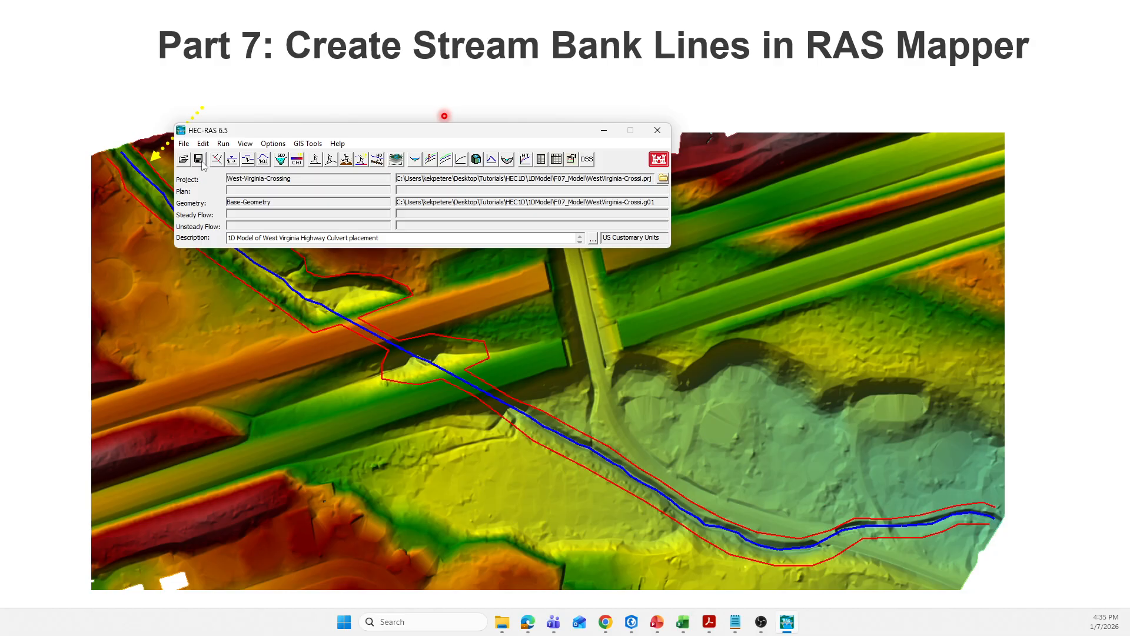